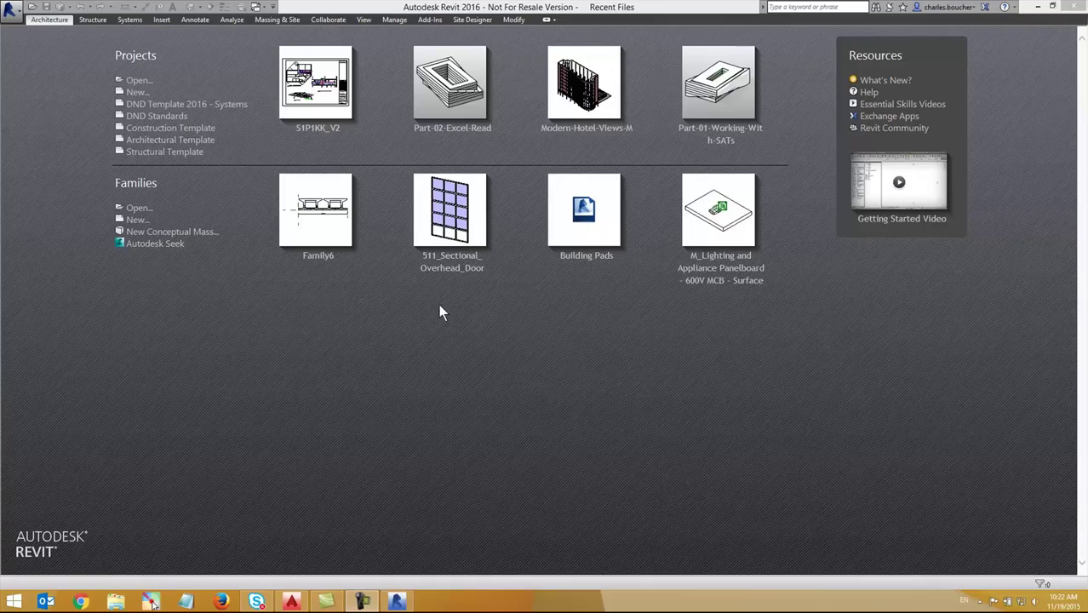
# Open Revit Project.rvt from C:\ProgramData\Autodesk\ApplicationPlugins\RVT 2 PWGSC National Capital Area.bundle\Contents\Resources\Sample
pyautogui.click(138, 81)
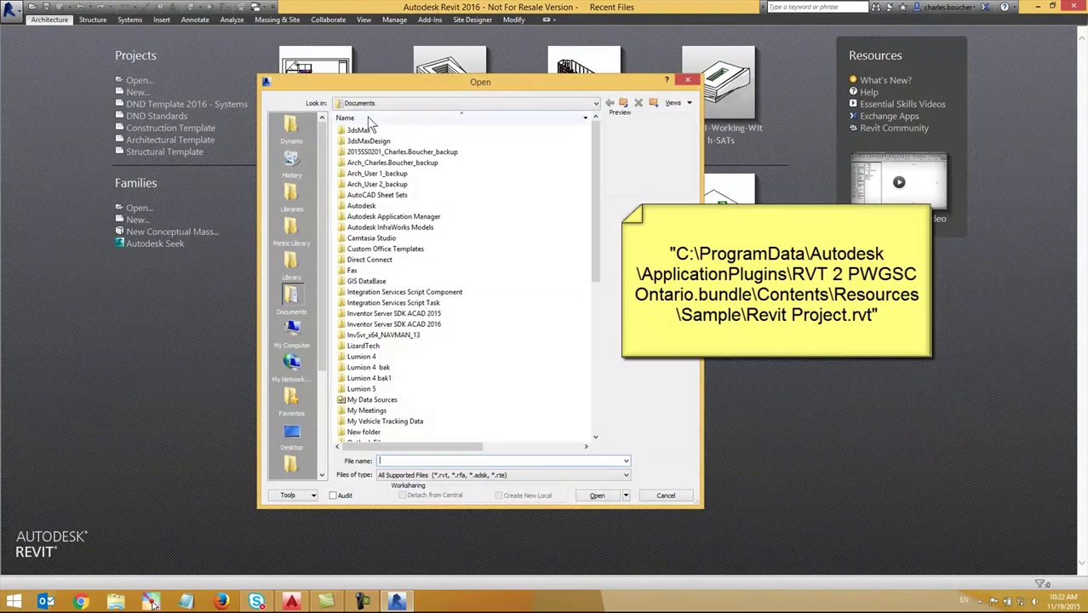
pyautogui.click(443, 103)
pyautogui.click(463, 143)
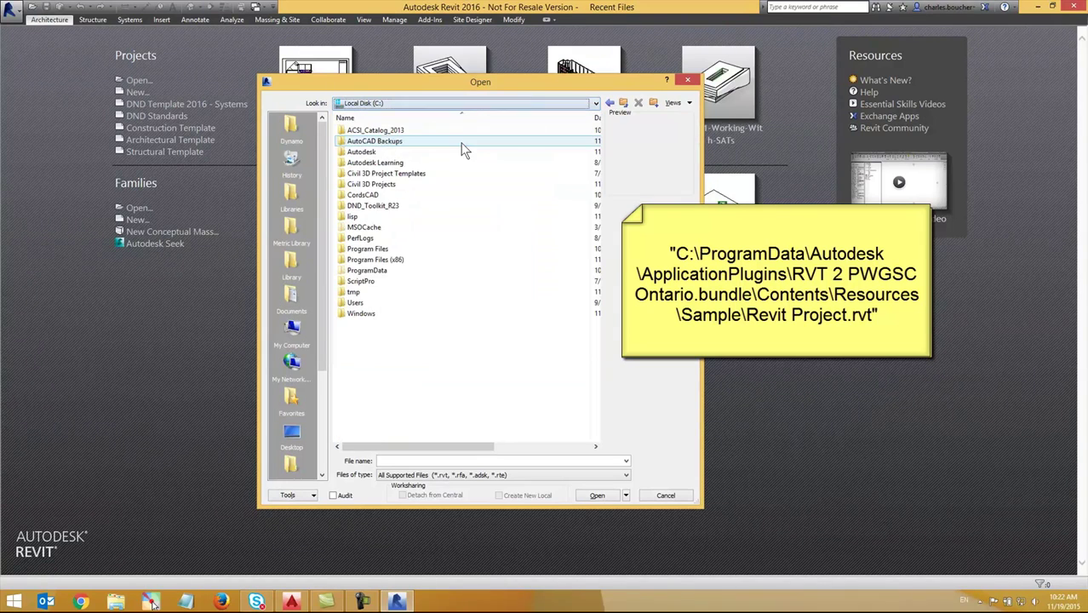
pyautogui.doubleClick(400, 271)
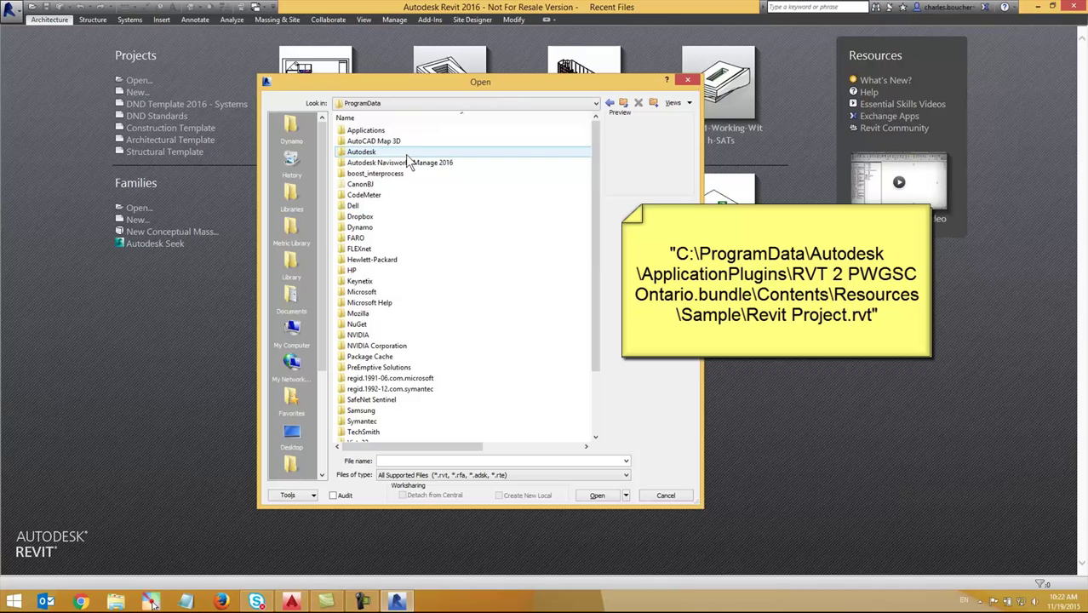
pyautogui.doubleClick(406, 153)
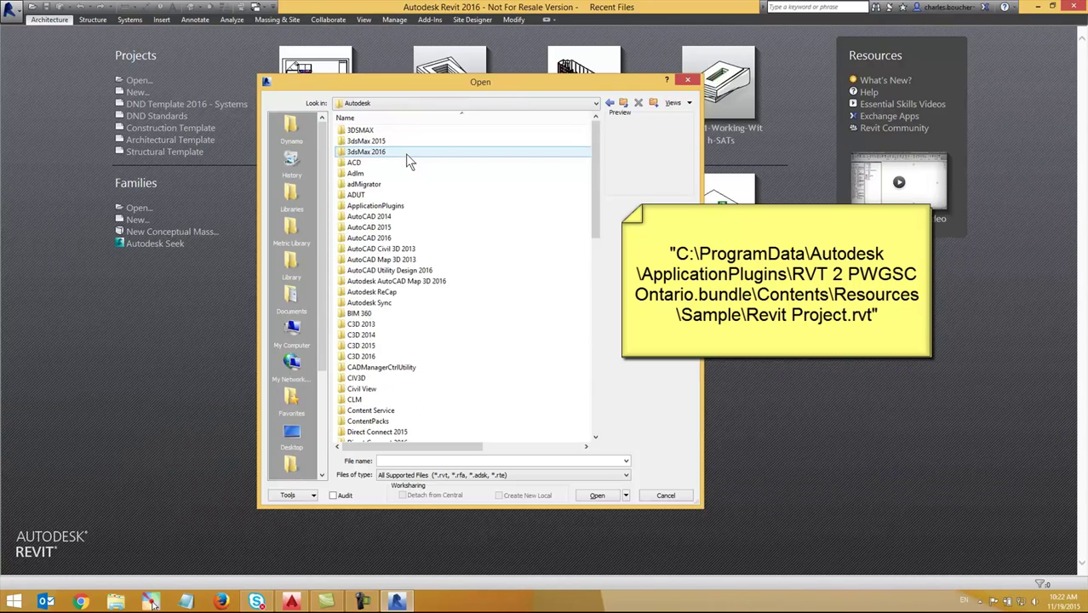
pyautogui.doubleClick(401, 205)
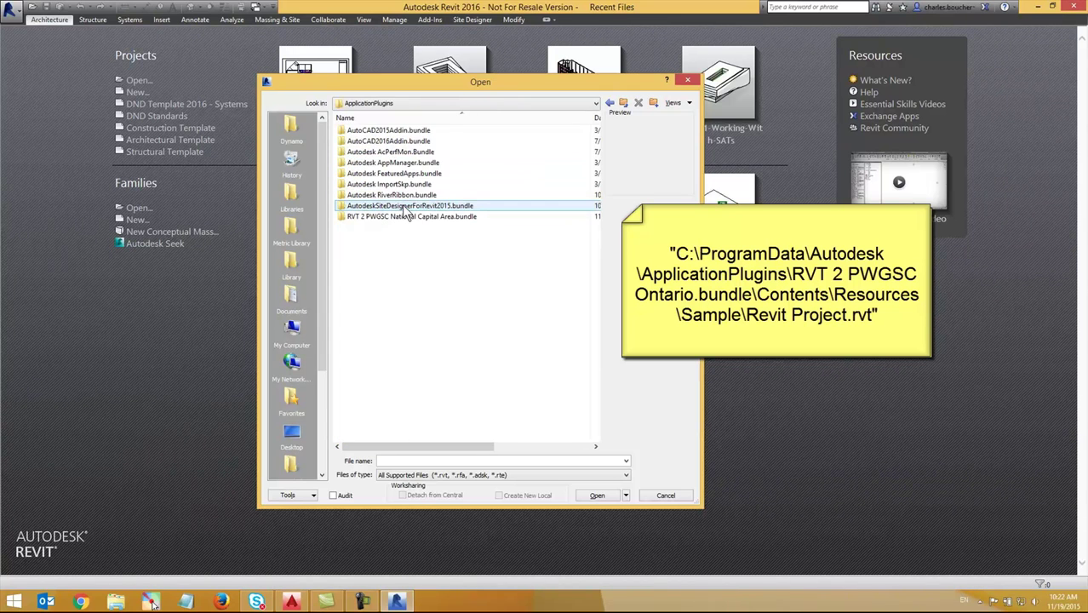
pyautogui.doubleClick(409, 218)
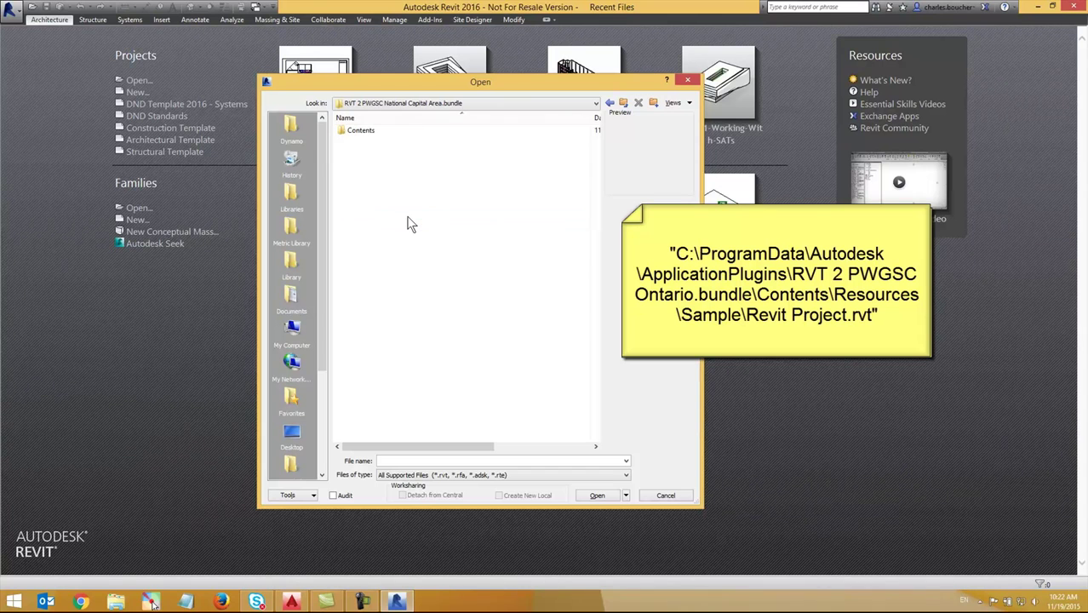
pyautogui.doubleClick(391, 132)
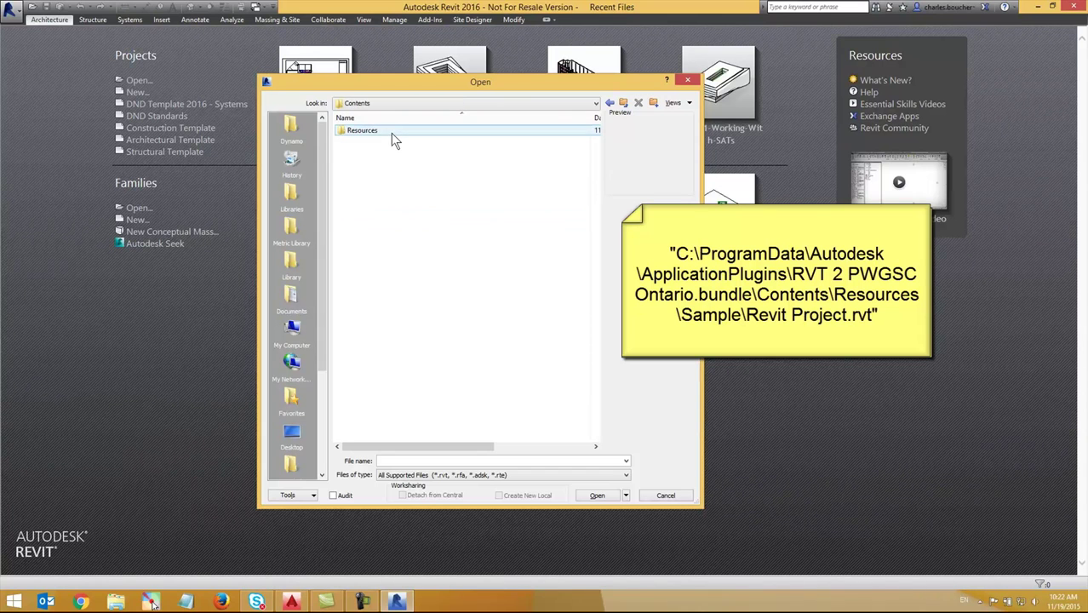
pyautogui.doubleClick(391, 132)
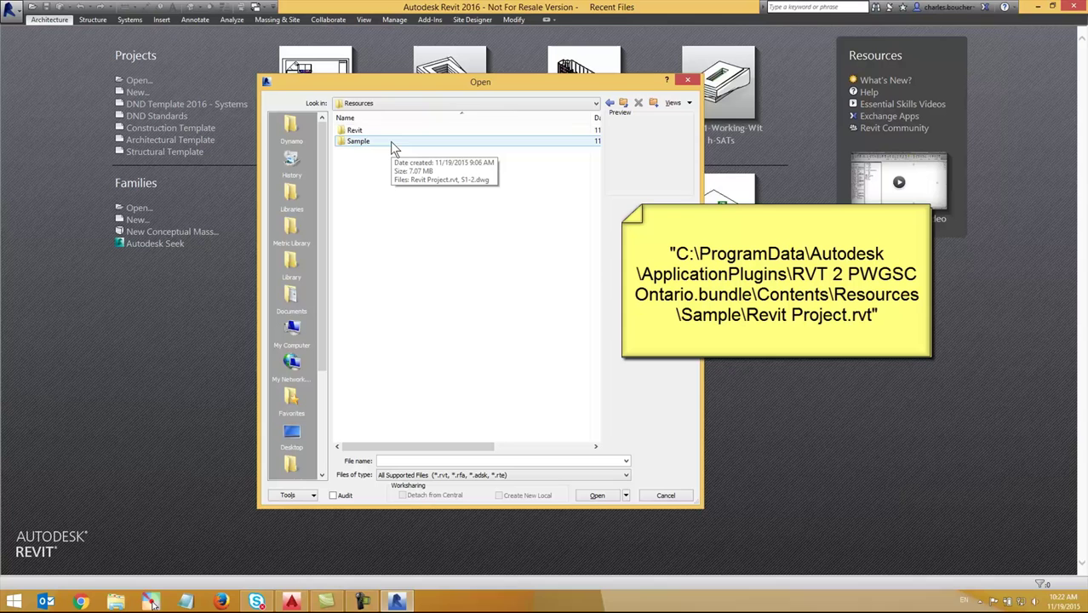
pyautogui.doubleClick(391, 143)
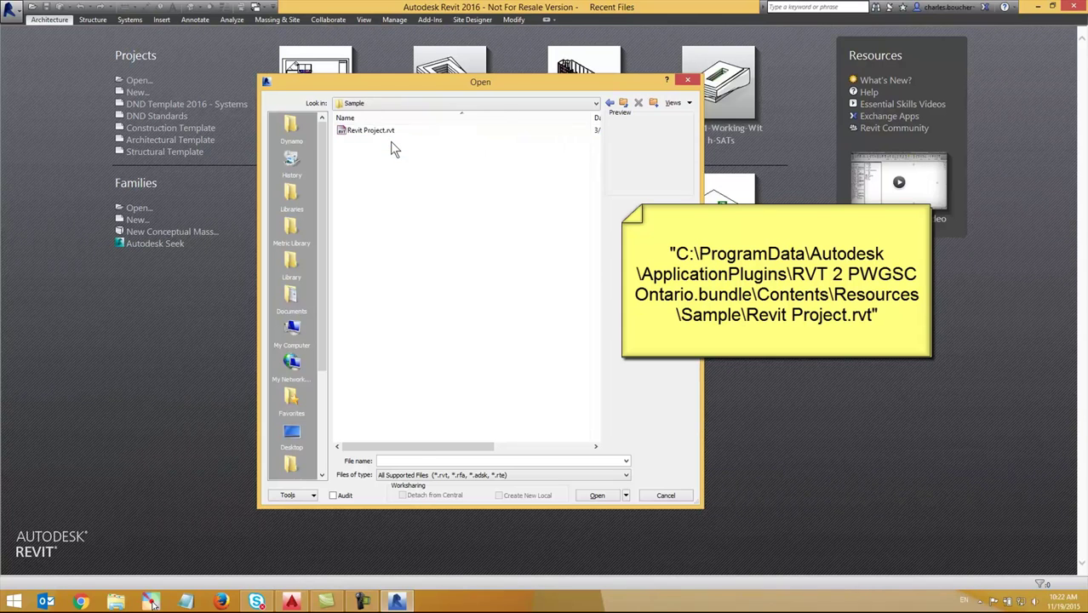
pyautogui.click(394, 133)
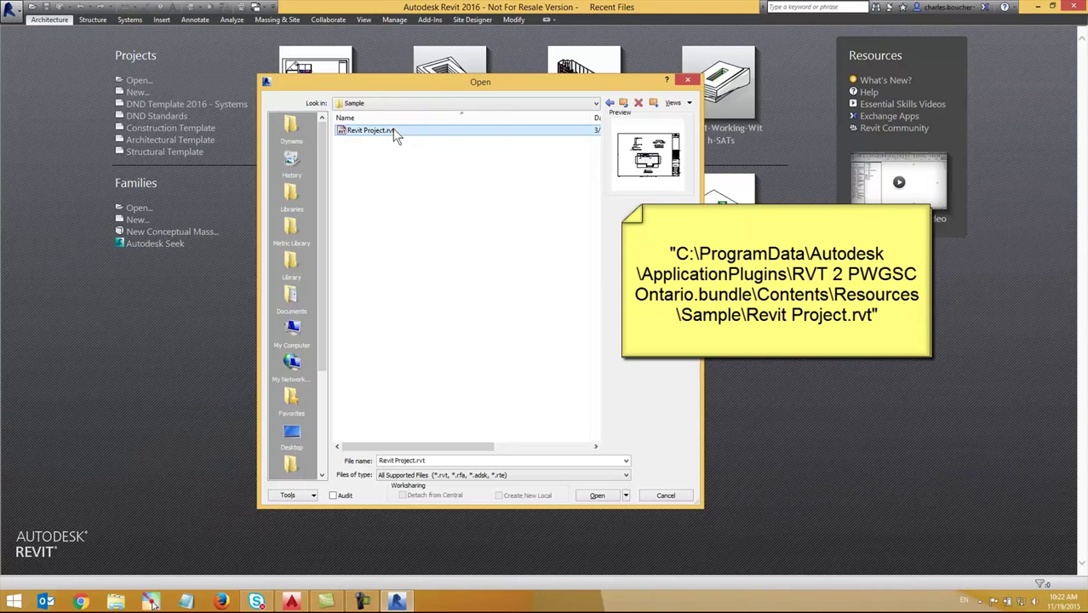
pyautogui.click(596, 496)
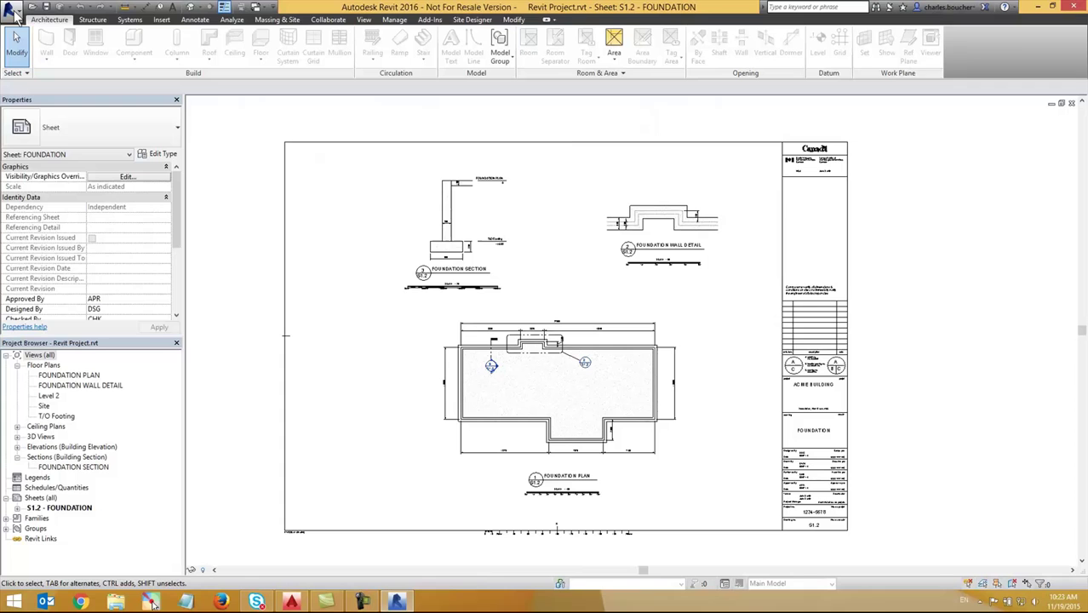
# Start a DWG export of the current FOUNDATION sheet
pyautogui.click(16, 11)
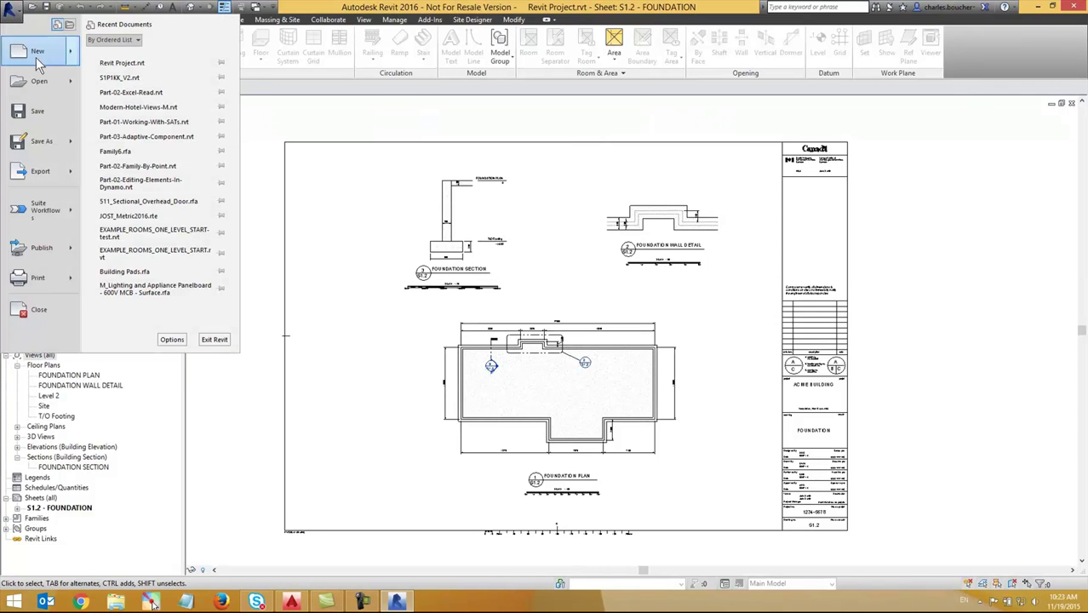
pyautogui.moveTo(54, 175)
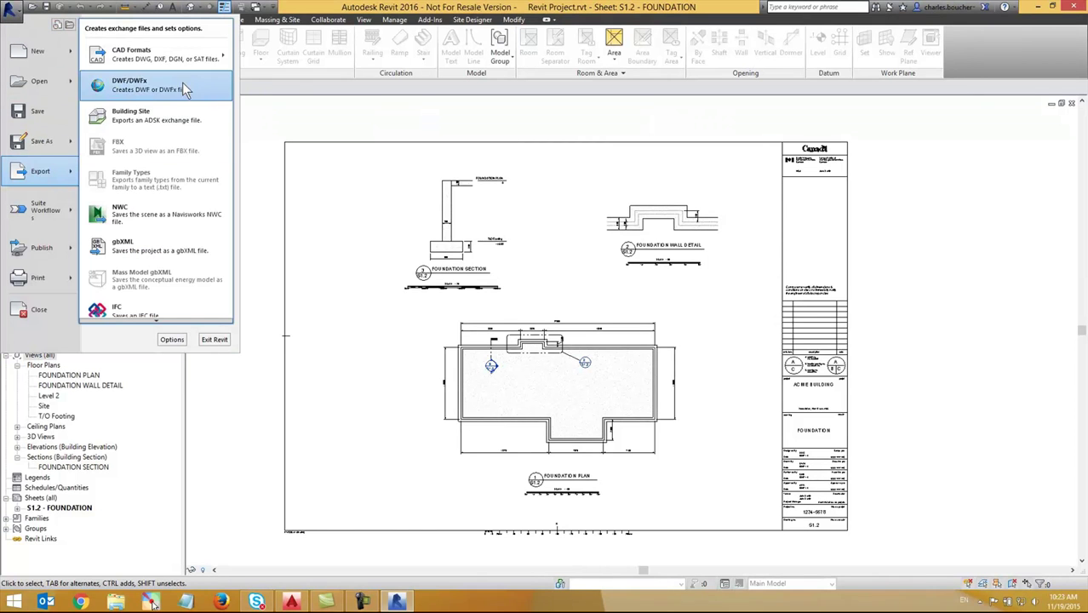
pyautogui.moveTo(210, 45)
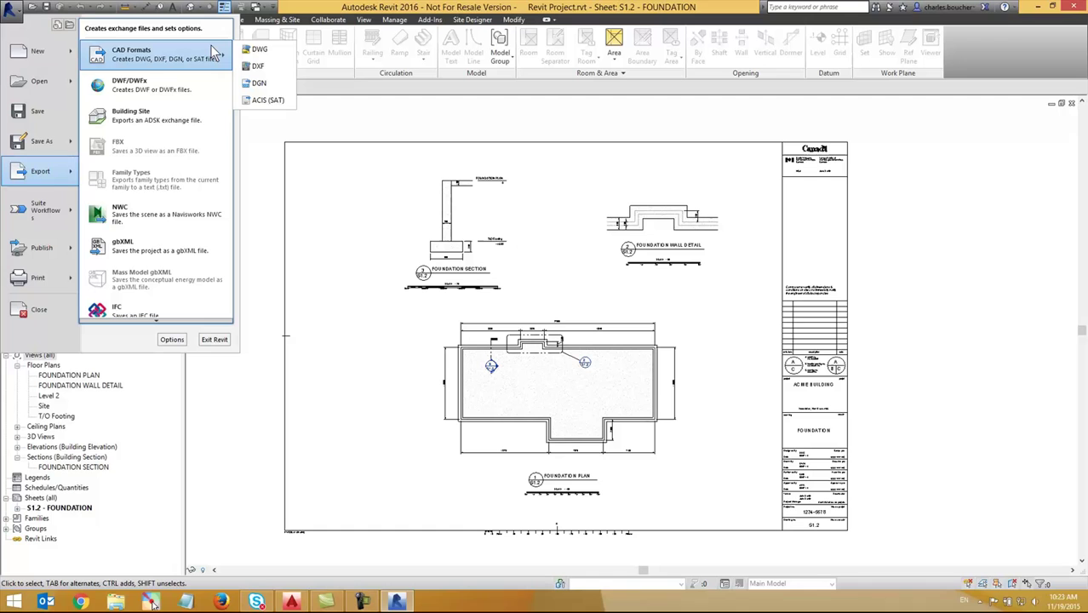
pyautogui.click(278, 51)
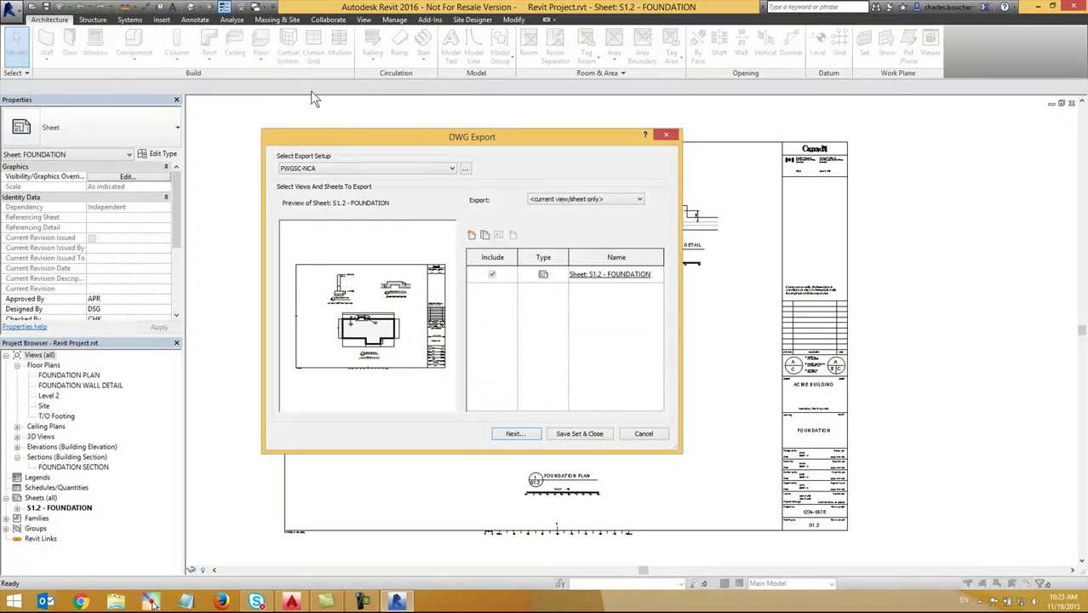
pyautogui.moveTo(359, 139); pyautogui.dragTo(382, 99)
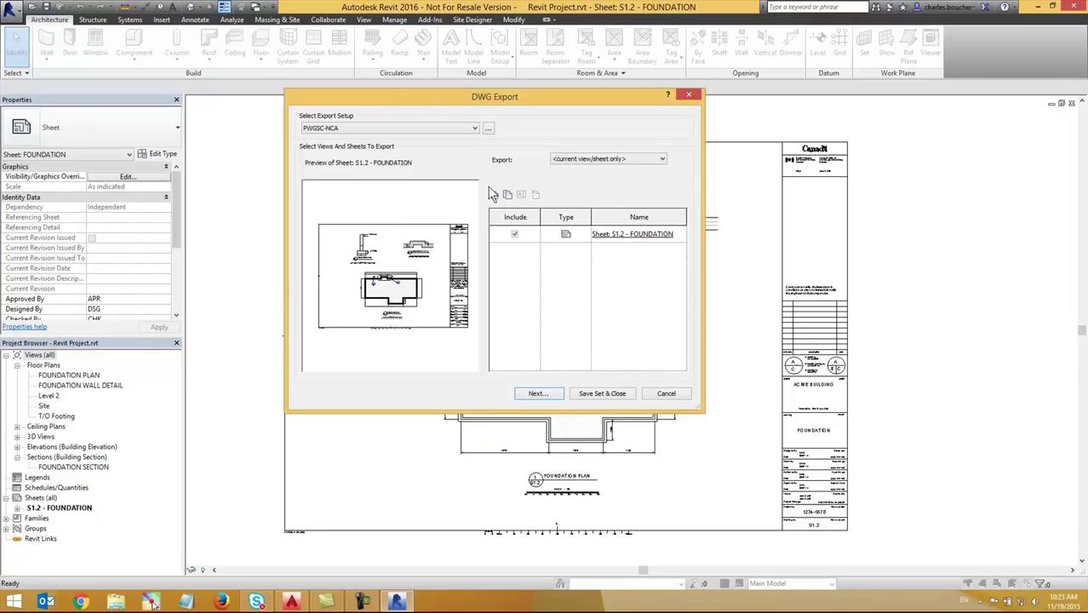
# Create a new DWG export setup named "pwgsc-nca demo"
pyautogui.click(475, 130)
pyautogui.click(474, 130)
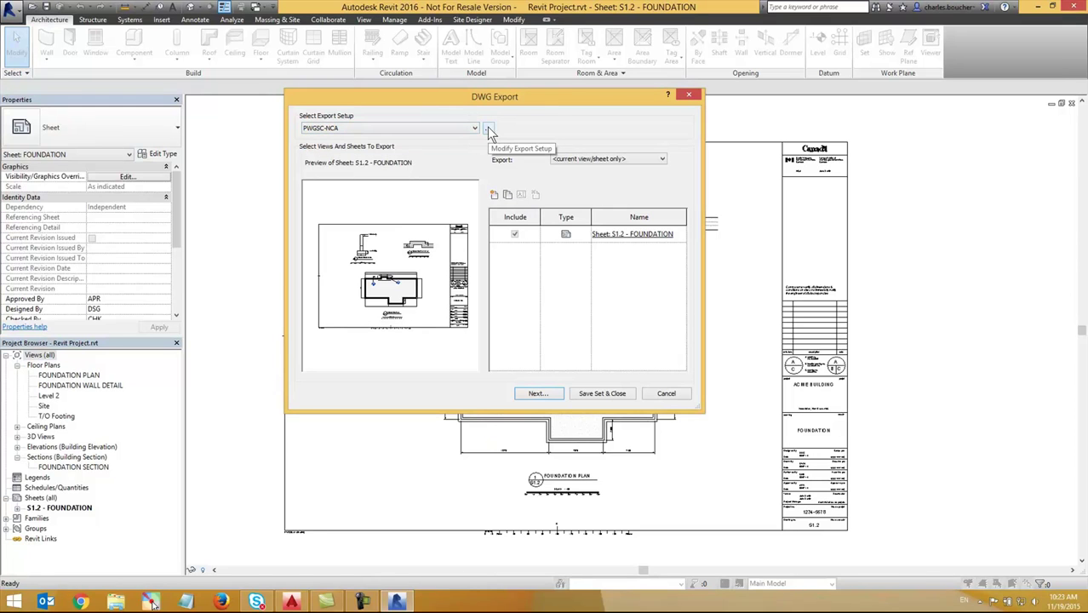
pyautogui.click(488, 129)
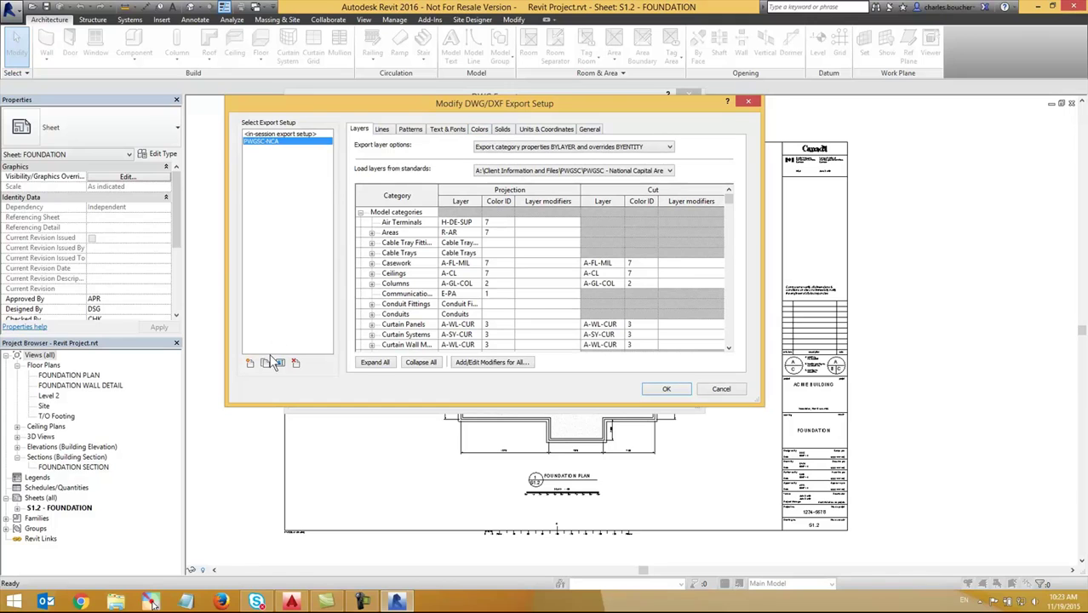
pyautogui.click(268, 361)
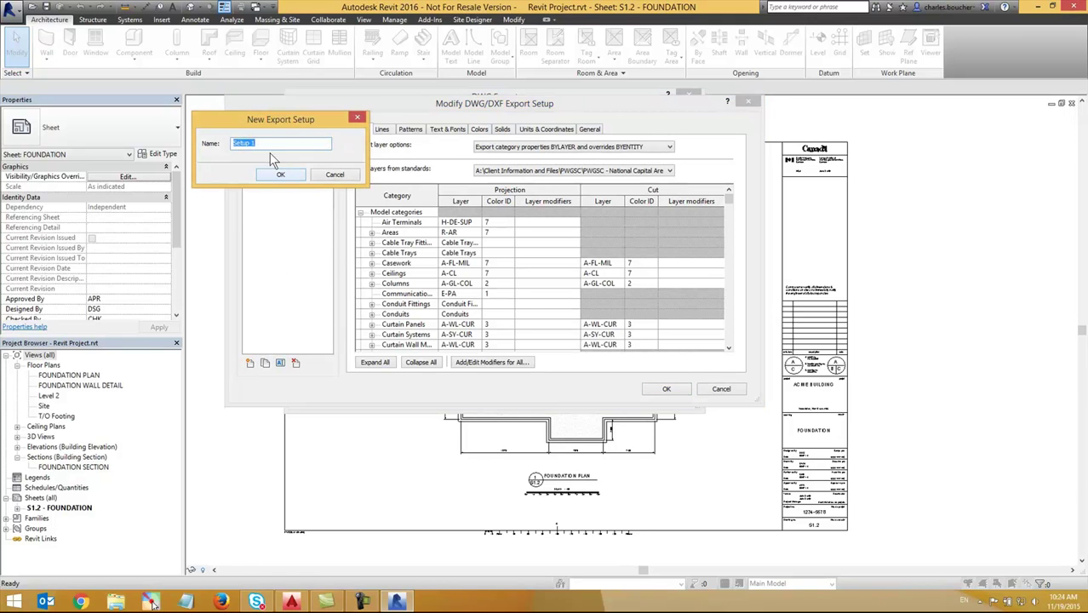
pyautogui.write('pwgsc-nca demo')
pyautogui.click(281, 174)
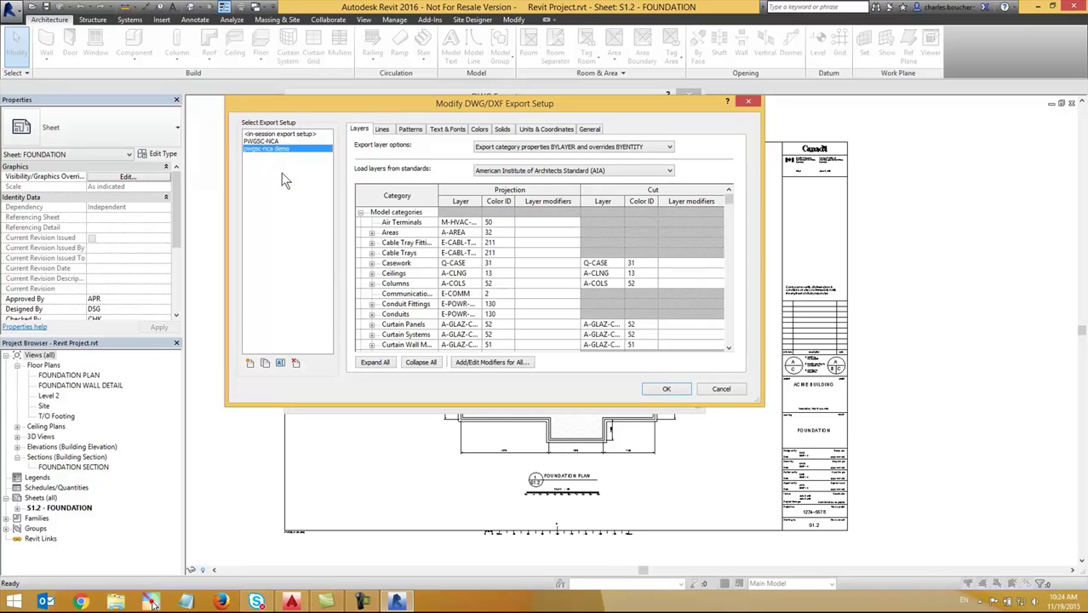
# Choose to load the setup's layers from a settings file and accept replacing its existing layer settings
pyautogui.click(560, 171)
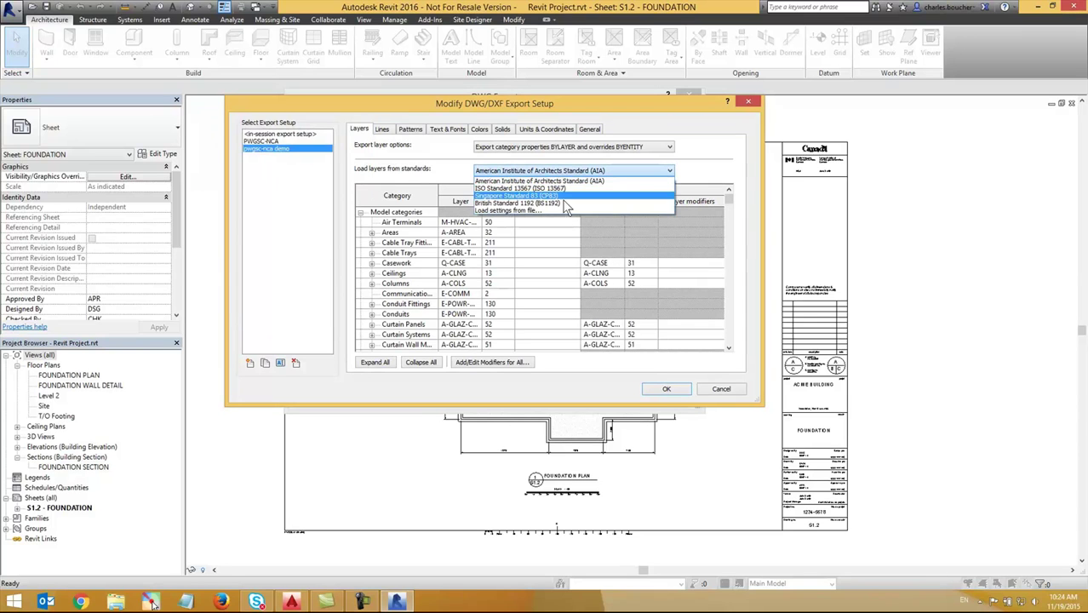
pyautogui.click(569, 210)
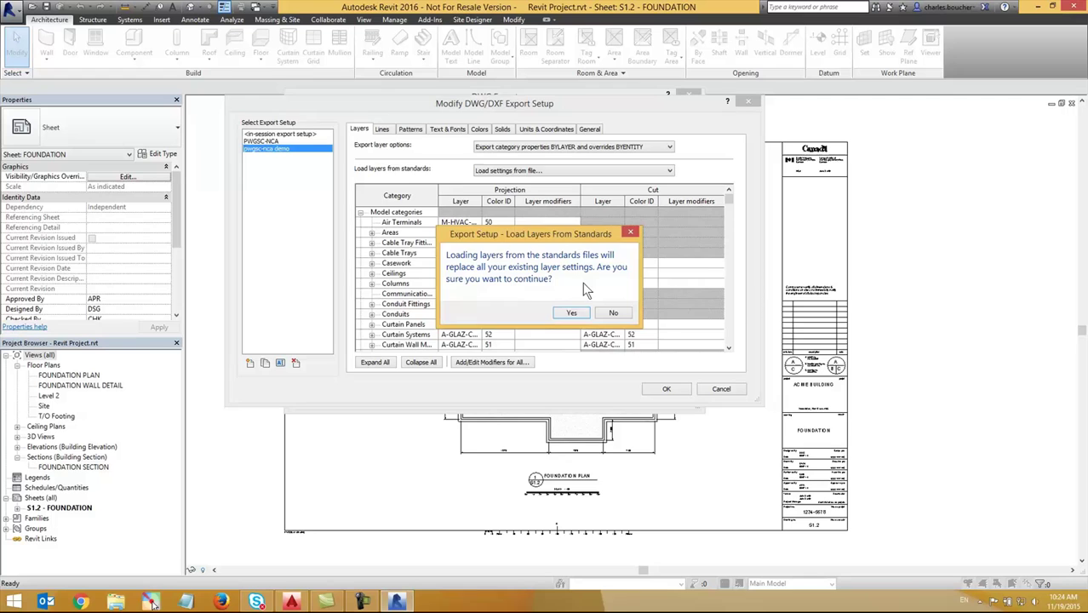
pyautogui.click(571, 313)
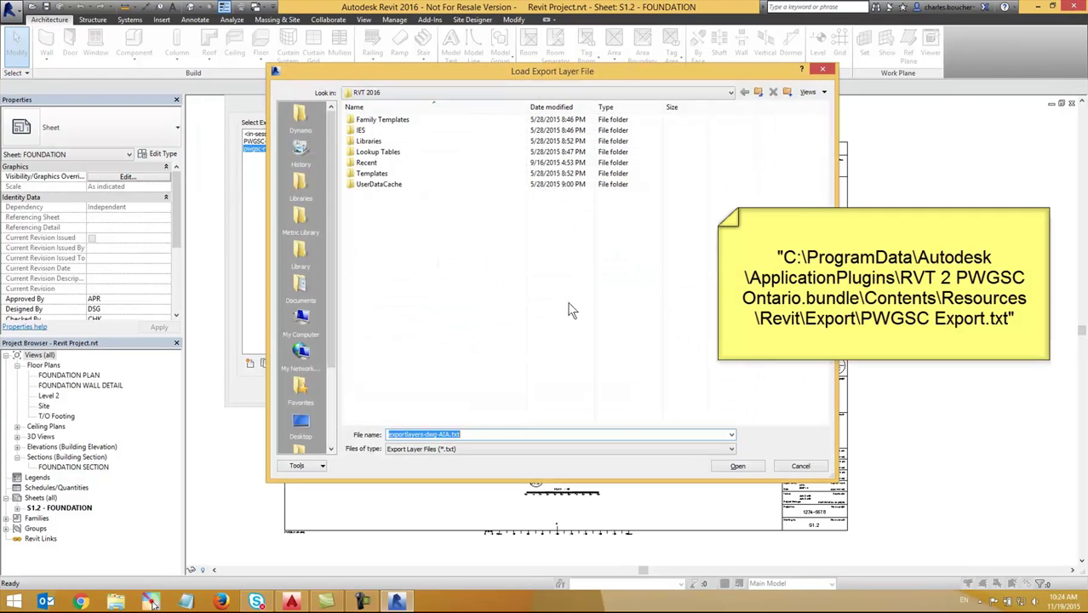
# Load the layer file PWGSC Export.txt from C:\ProgramData\Autodesk\ApplicationPlugins\RVT 2 PWGSC National Capital Area.bundle\Contents\Resources\Revit\Export
pyautogui.click(437, 88)
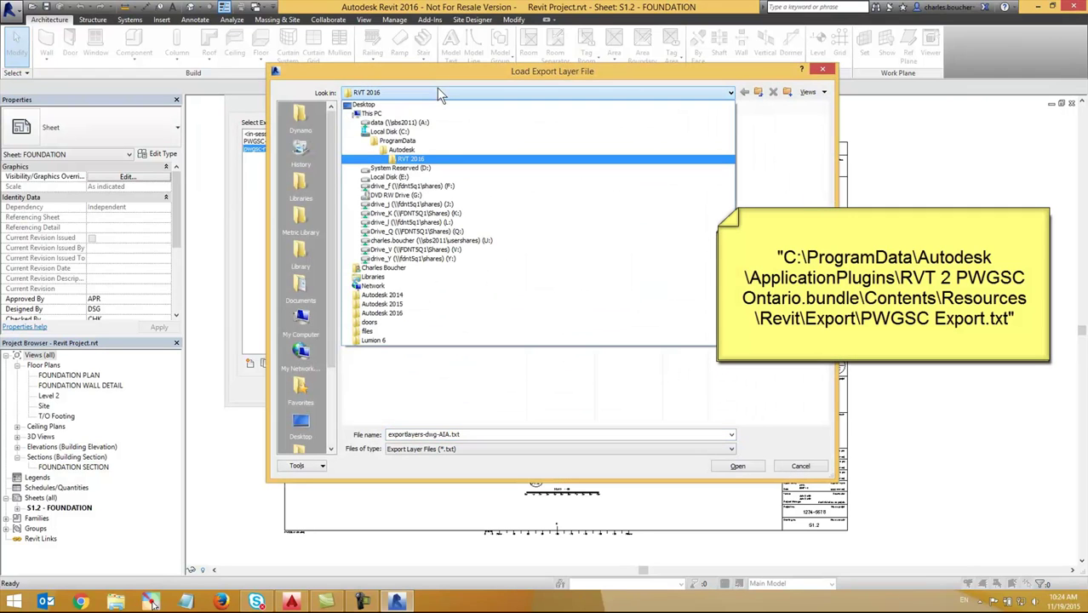
pyautogui.click(428, 131)
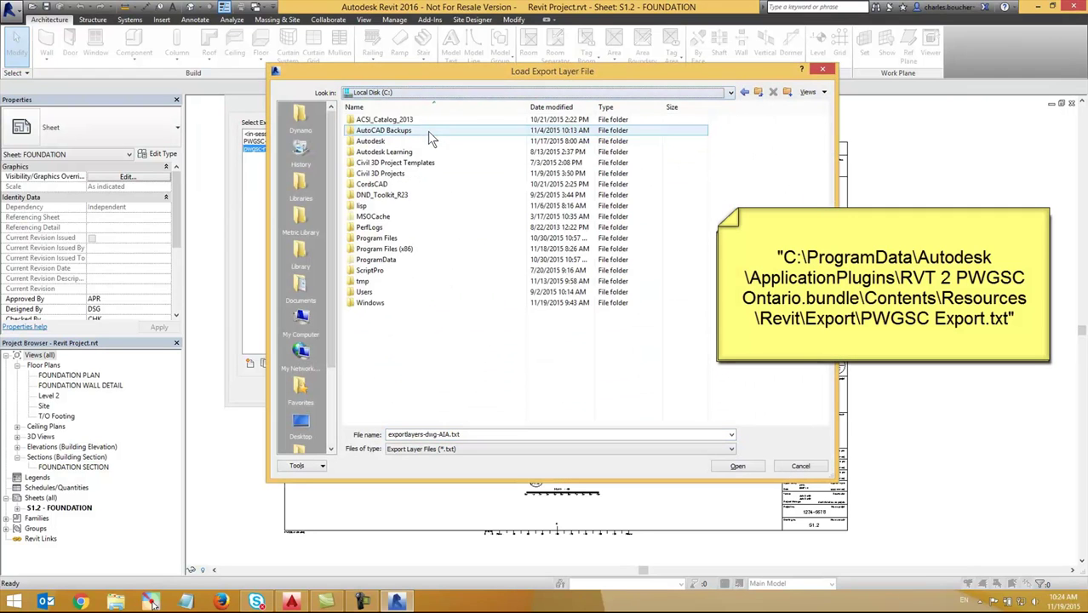
pyautogui.doubleClick(402, 262)
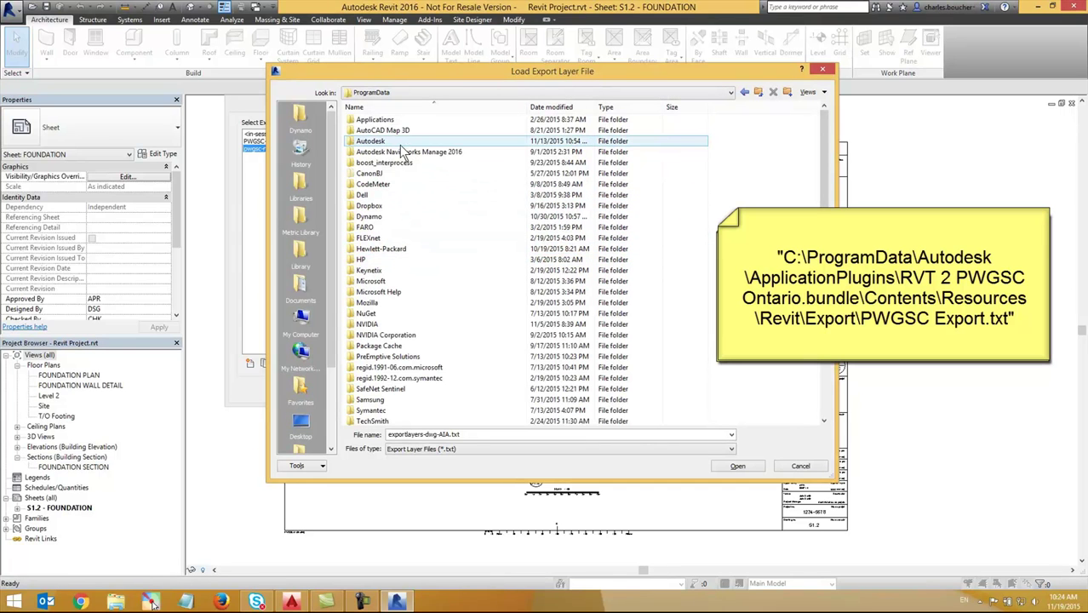
pyautogui.doubleClick(400, 142)
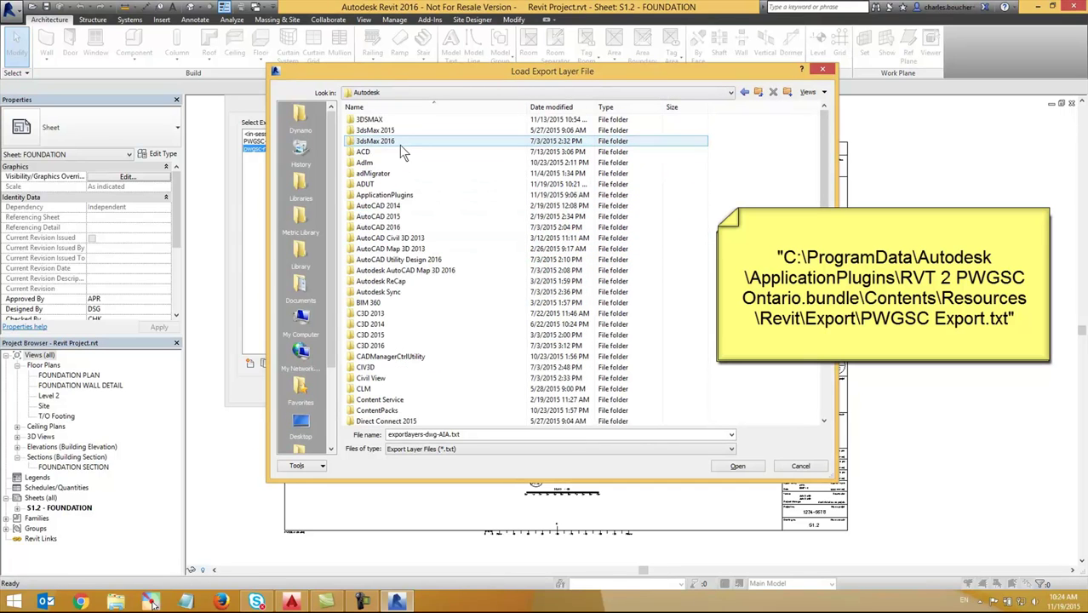
pyautogui.doubleClick(423, 194)
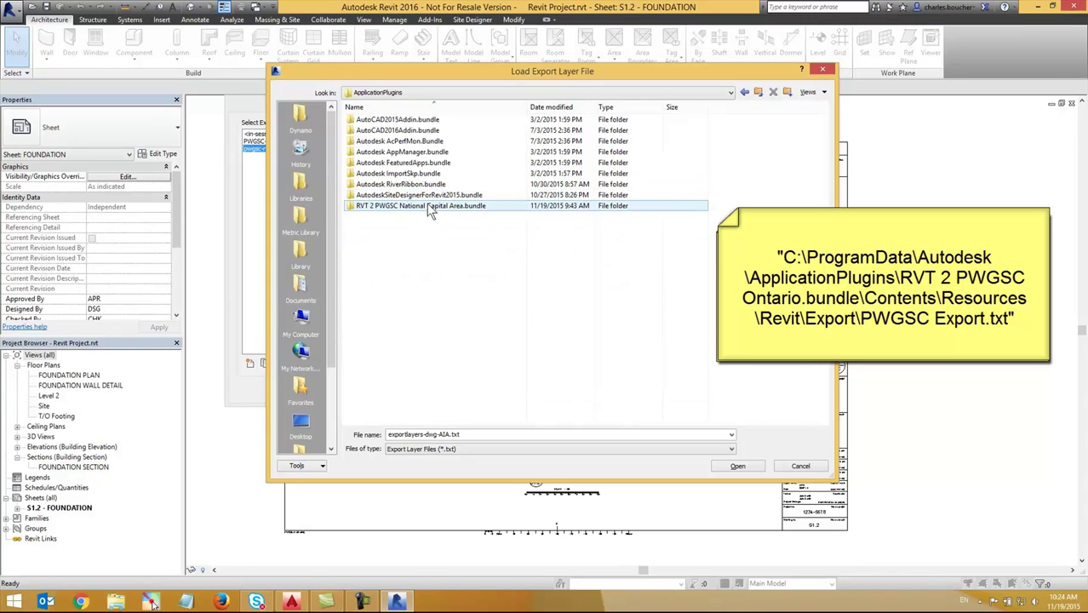
pyautogui.doubleClick(426, 205)
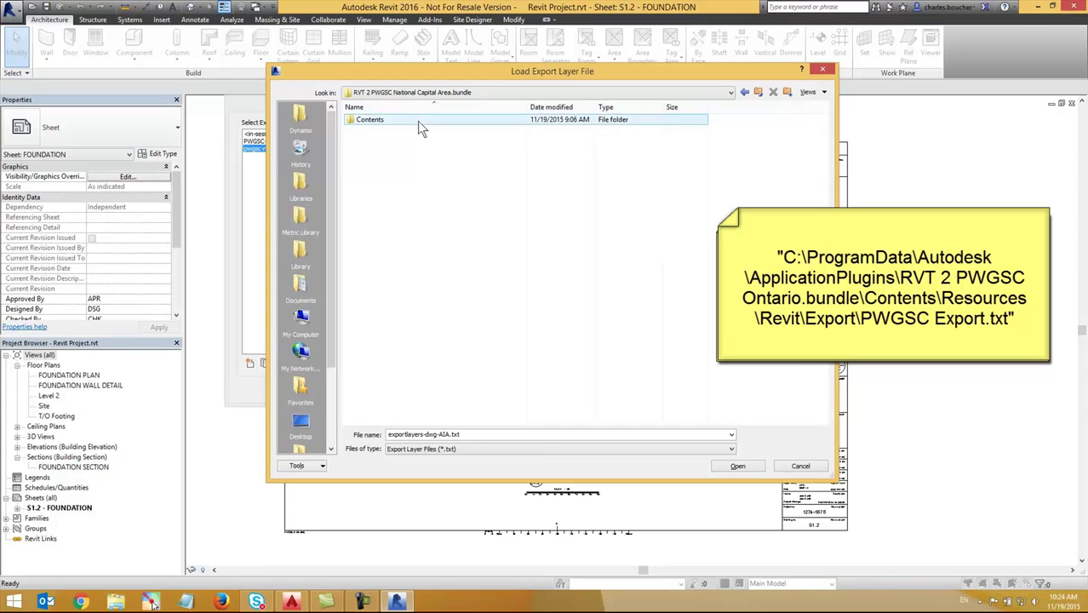
pyautogui.doubleClick(417, 121)
pyautogui.doubleClick(417, 120)
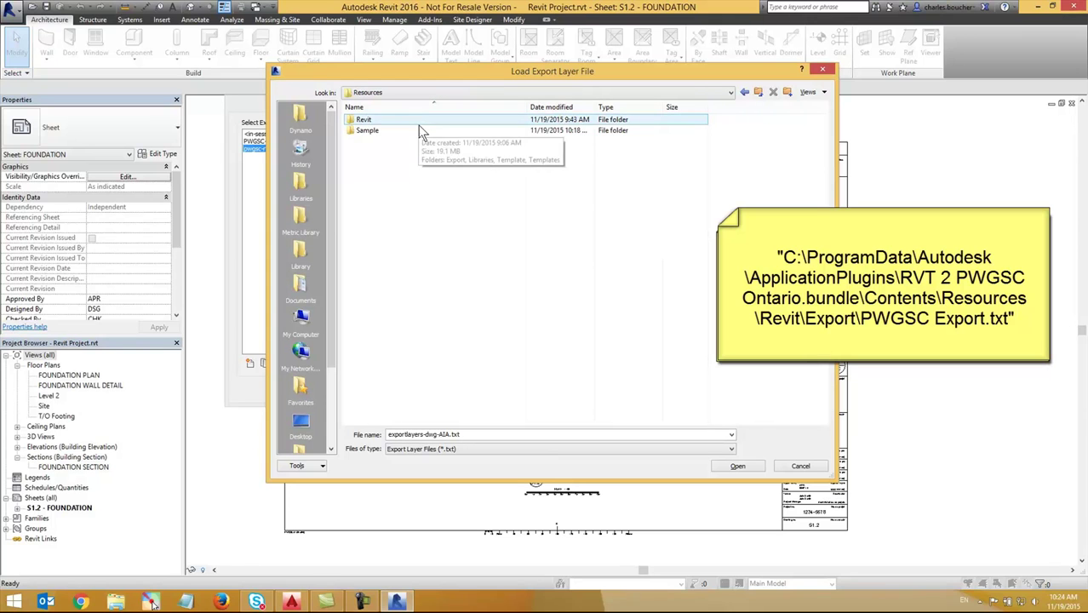
pyautogui.doubleClick(421, 120)
pyautogui.doubleClick(421, 120)
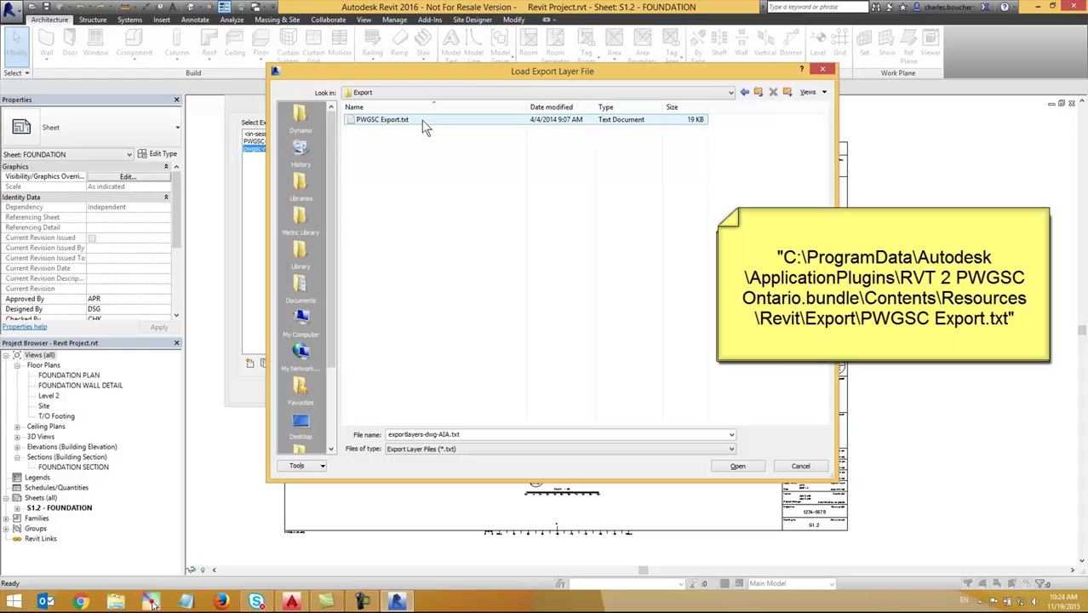
pyautogui.click(421, 120)
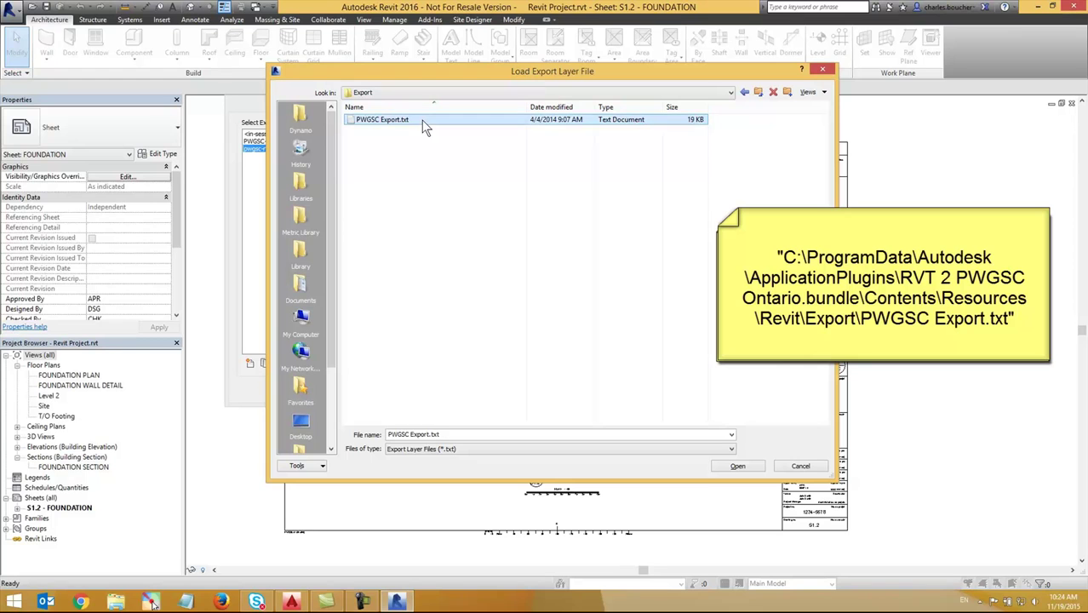
pyautogui.click(736, 466)
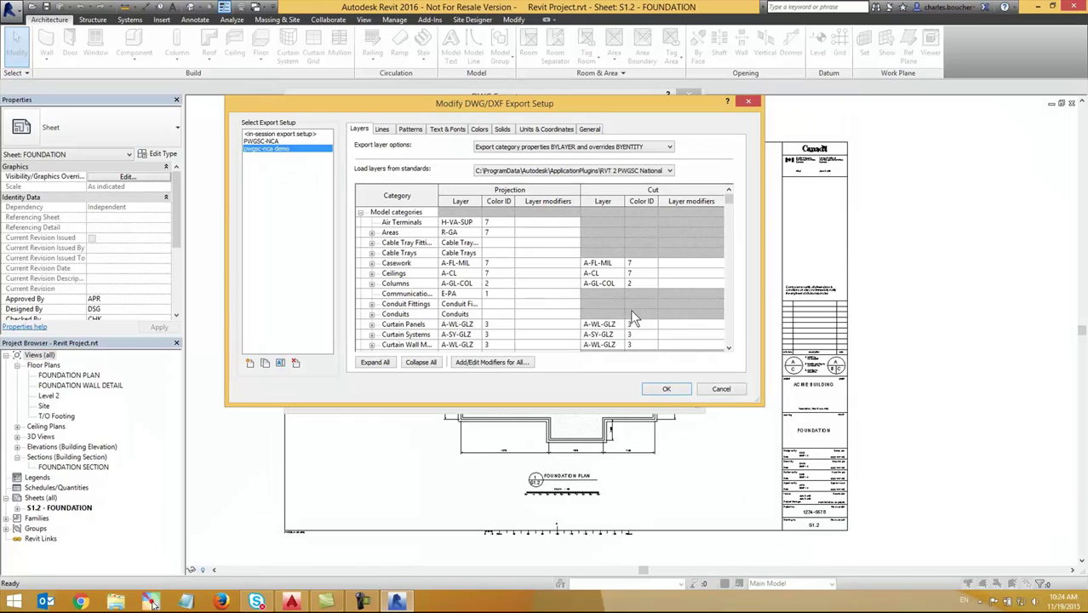
# Accept the "pwgsc-nca demo" export setup and proceed to the target folder selection for the current sheet
pyautogui.click(666, 391)
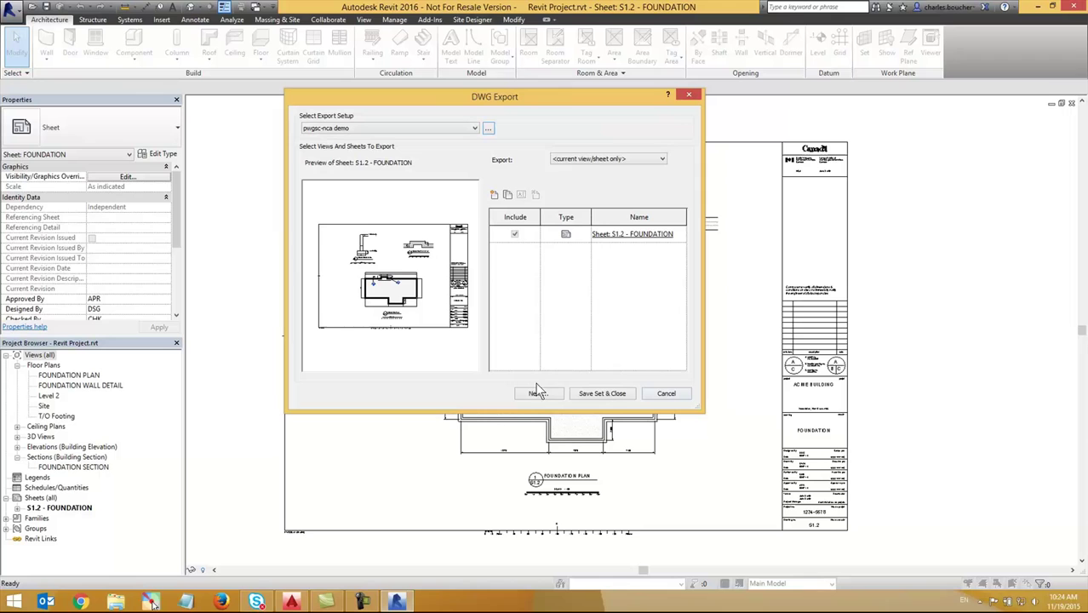
pyautogui.click(539, 393)
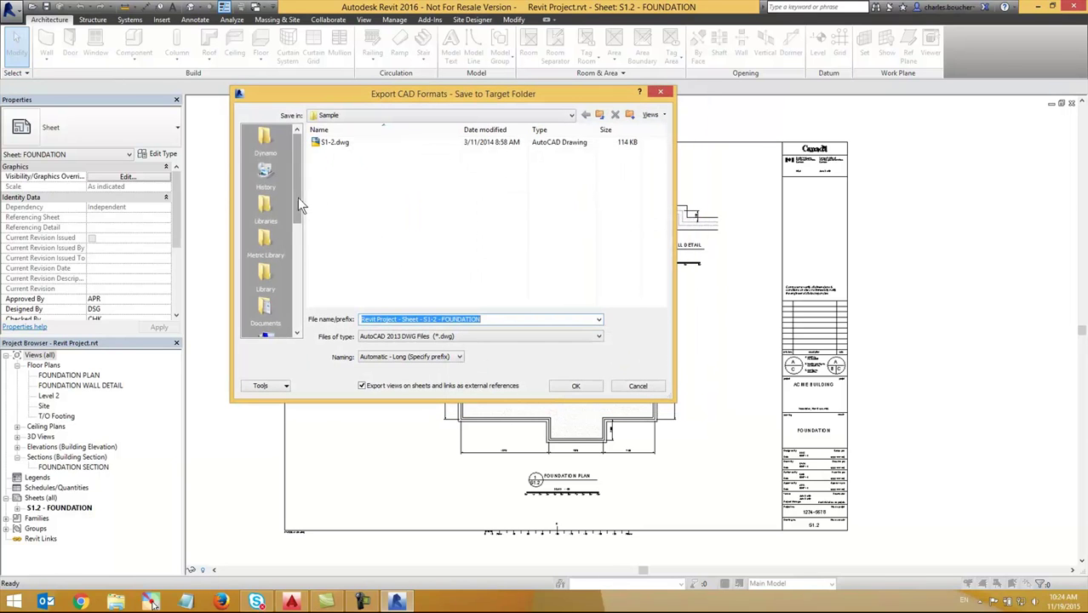
# Export the sheet to the Desktop as Revit Project - Sheet - S1-2 - FOUNDATION, without exporting views on sheets and links as external references
pyautogui.moveTo(297, 197); pyautogui.dragTo(291, 305)
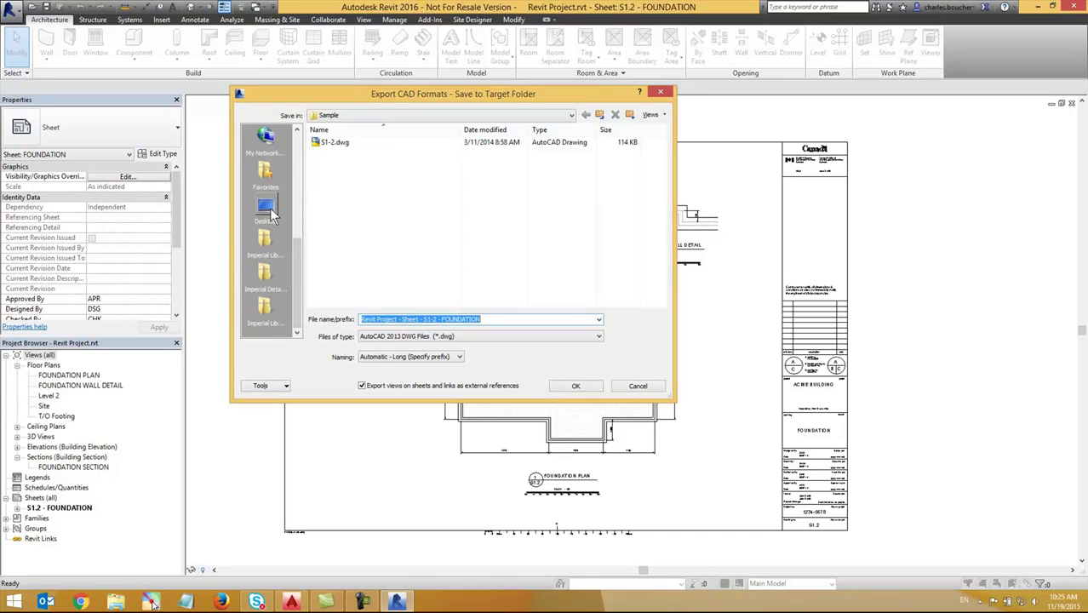
pyautogui.click(271, 217)
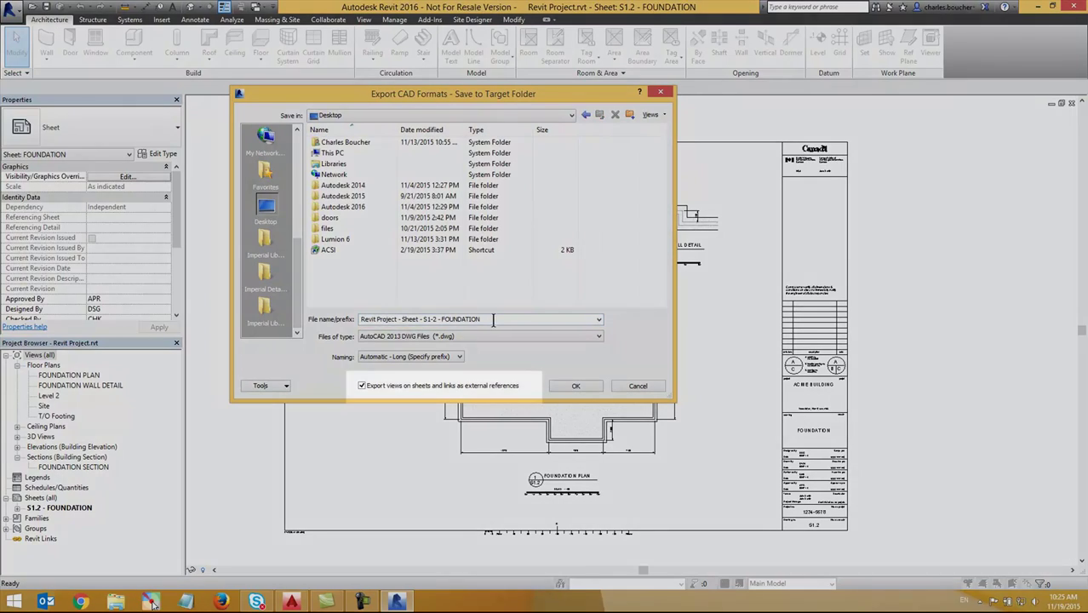
pyautogui.tripleClick(493, 320)
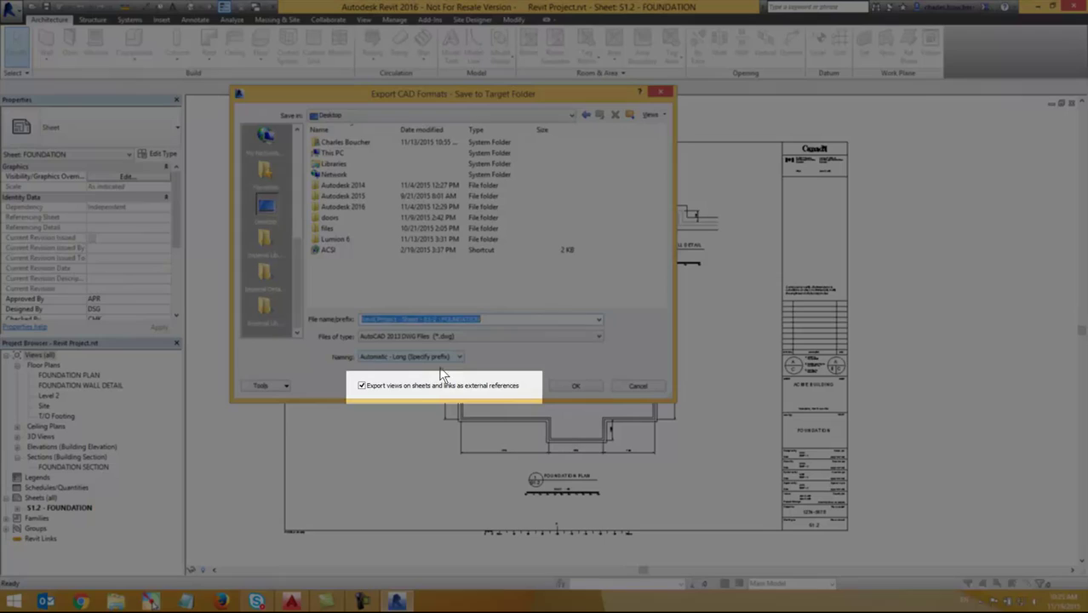
pyautogui.click(431, 385)
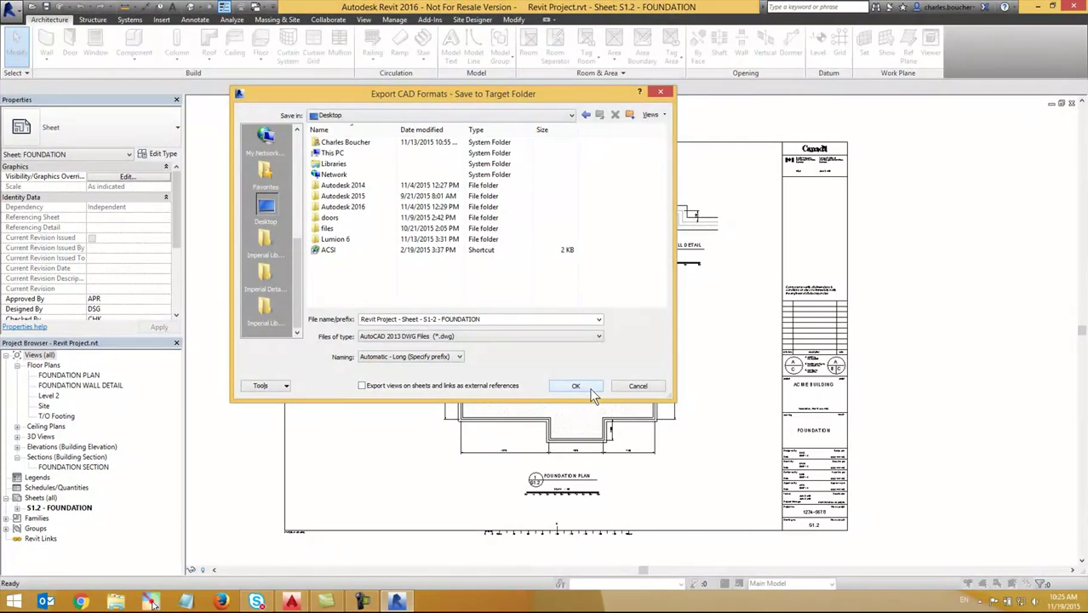
pyautogui.click(587, 387)
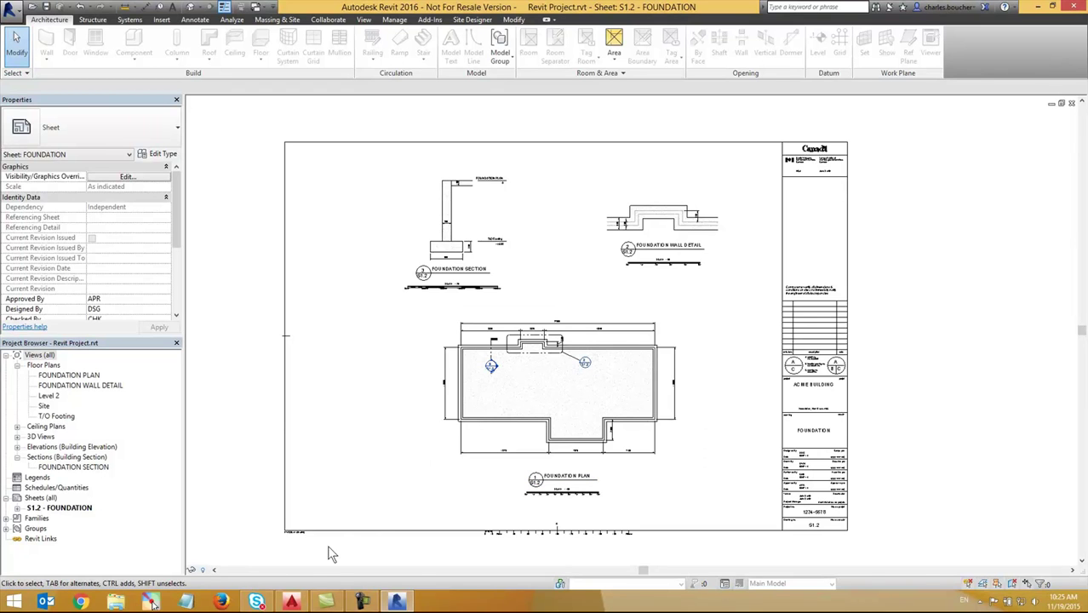
# Switch to AutoCAD and open the exported drawing Revit Project - Sheet - S1-2 - FOUNDATION.dwg
pyautogui.click(291, 602)
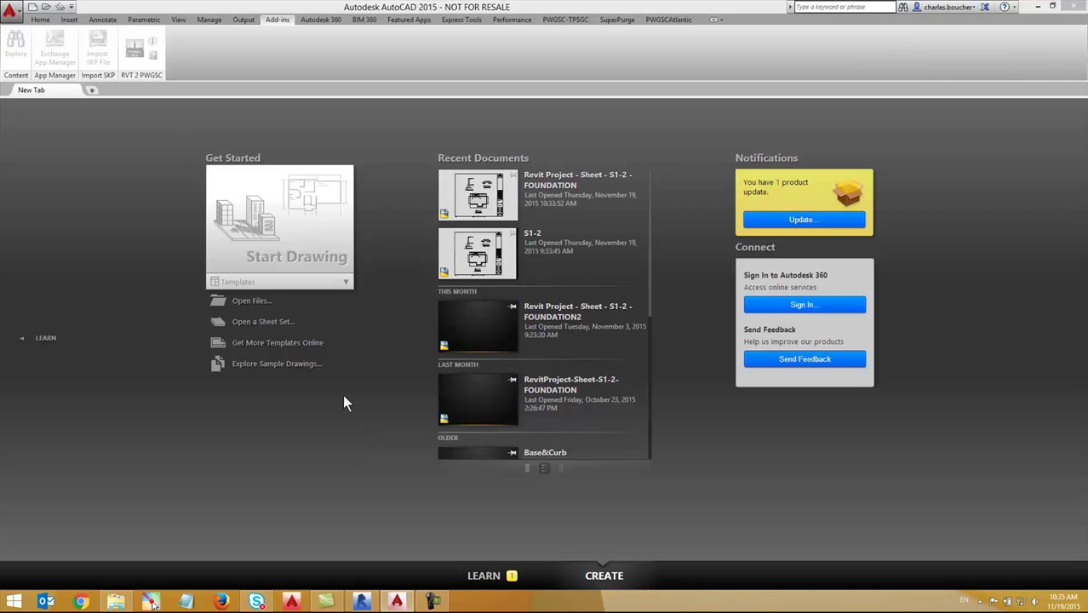
pyautogui.click(252, 302)
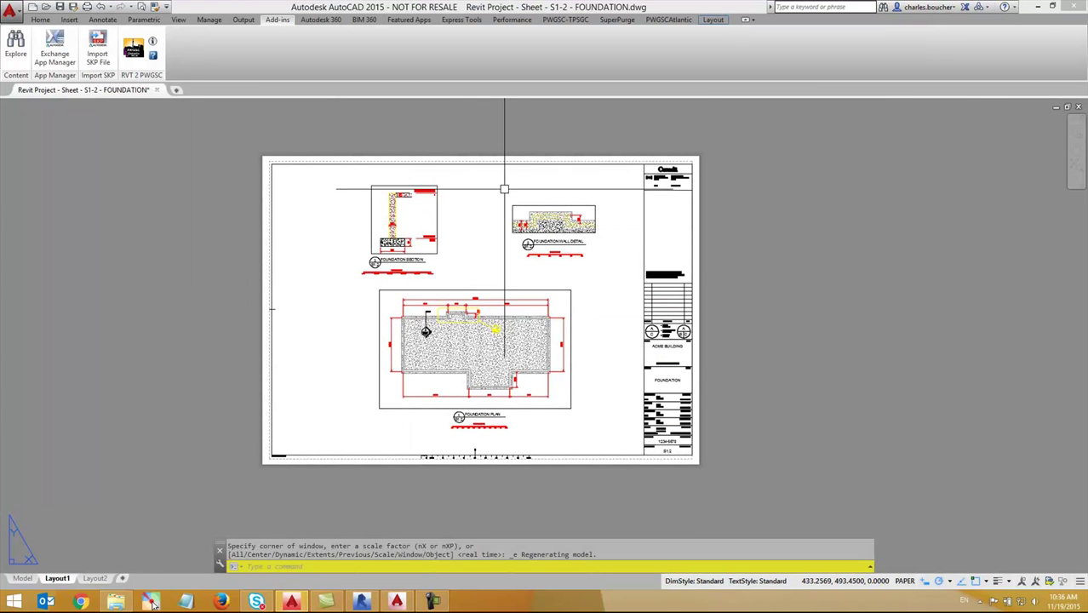
# Run the PWGSC-TPSGC standards audit on the current drawing, checking layer names, dimension styles, dimension layer names and blocks
pyautogui.click(461, 19)
pyautogui.click(410, 20)
pyautogui.click(553, 20)
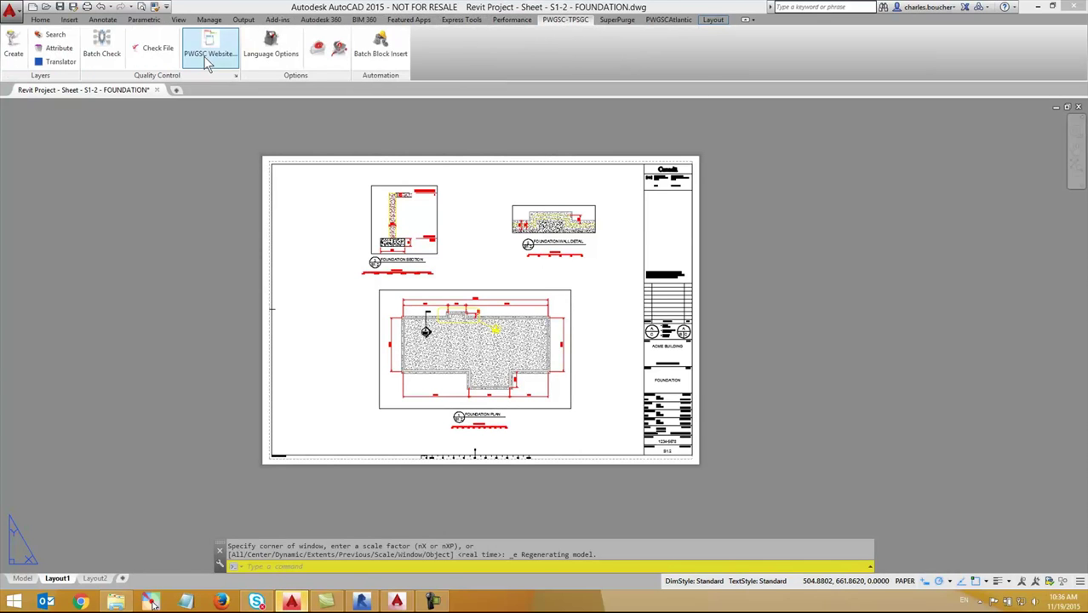
pyautogui.click(156, 51)
pyautogui.click(396, 201)
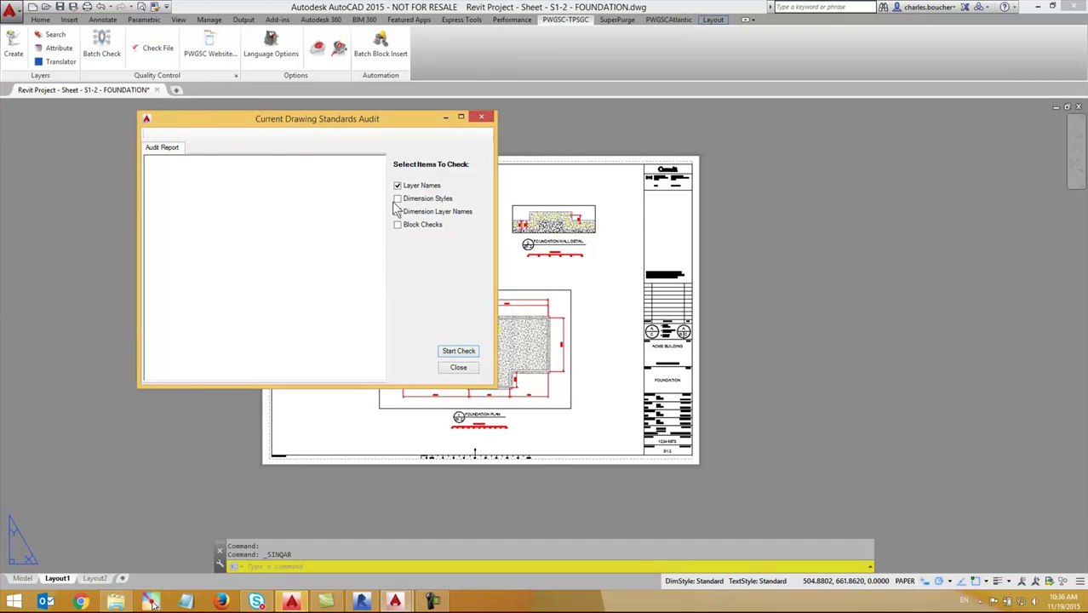
pyautogui.click(458, 350)
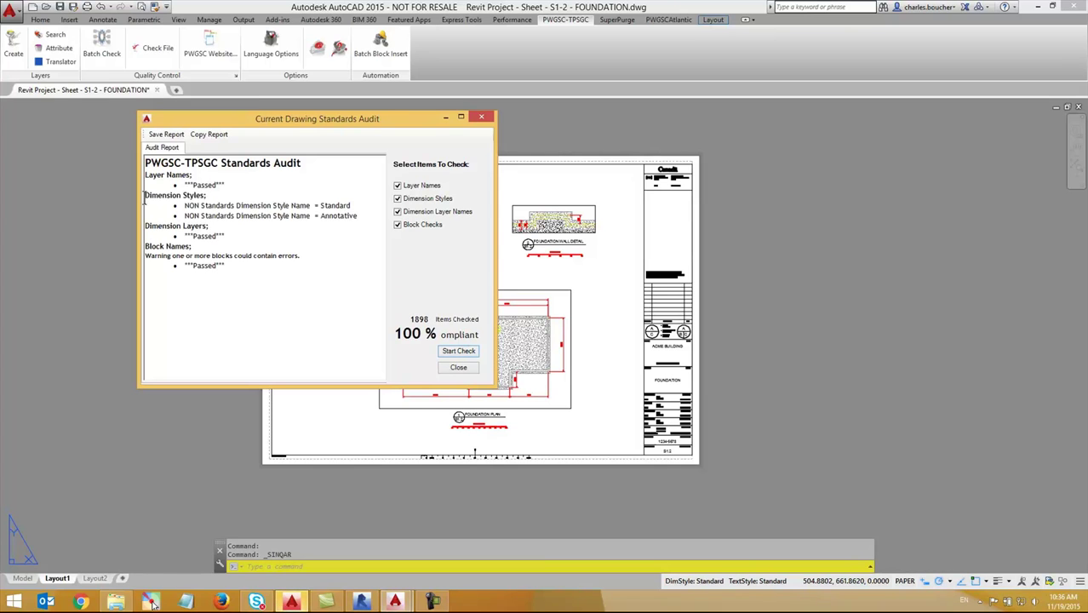
# Review the Dimension Styles results in the audit report and close the audit
pyautogui.moveTo(145, 195); pyautogui.dragTo(360, 219)
pyautogui.click(361, 221)
pyautogui.click(459, 368)
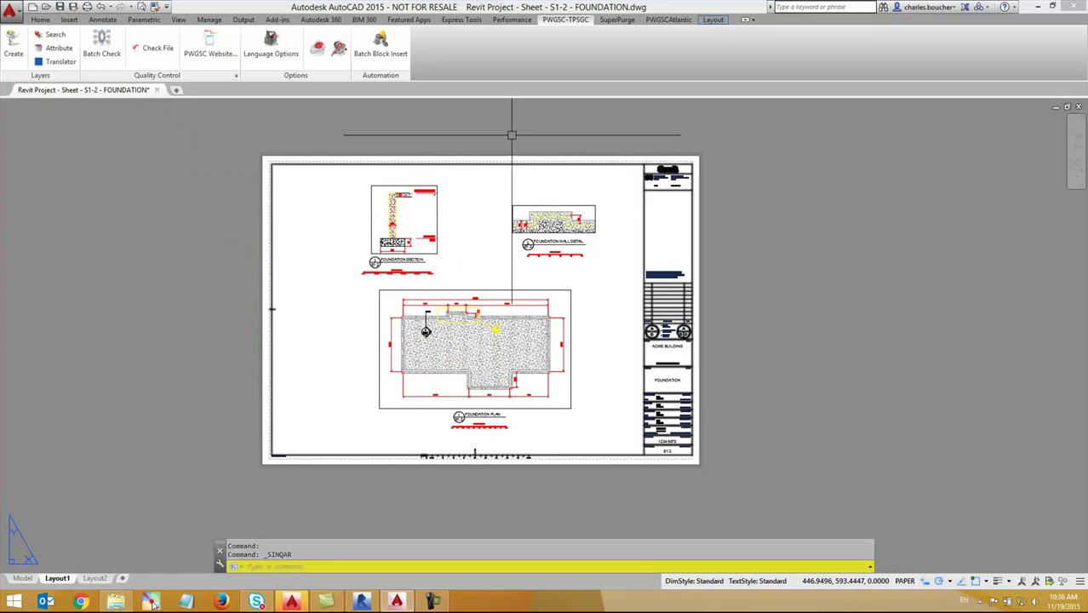
# Run the RVT 2 PWGSC National Capital Area conversion on the exported Revit sheet
pyautogui.click(278, 20)
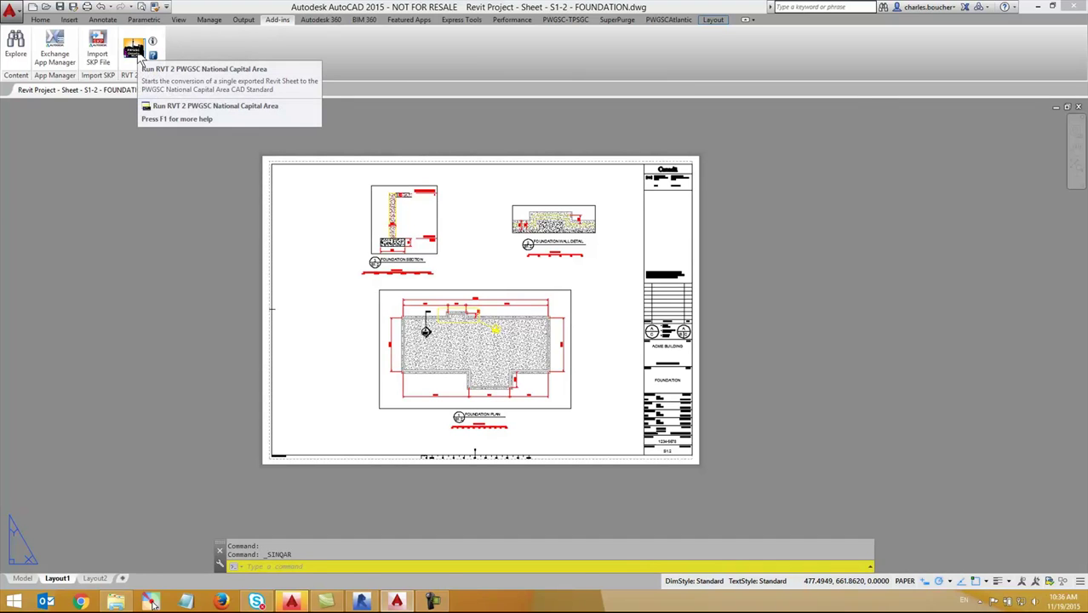
pyautogui.click(136, 53)
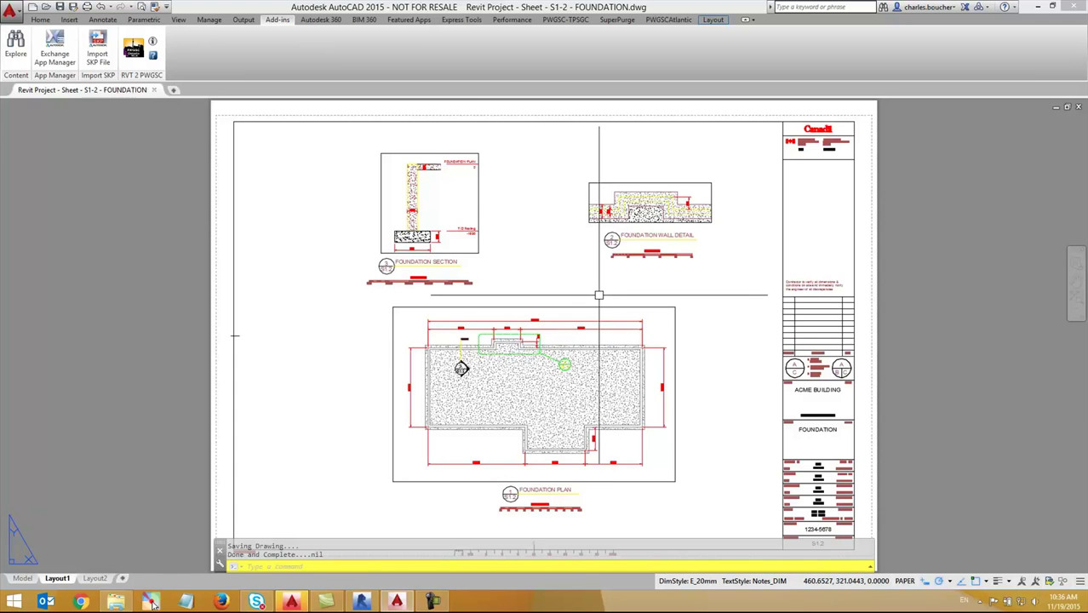
# Audit the converted drawing against the PWGSC-TPSGC standards for layer names, dimension styles, dimension layer names and blocks
pyautogui.click(563, 21)
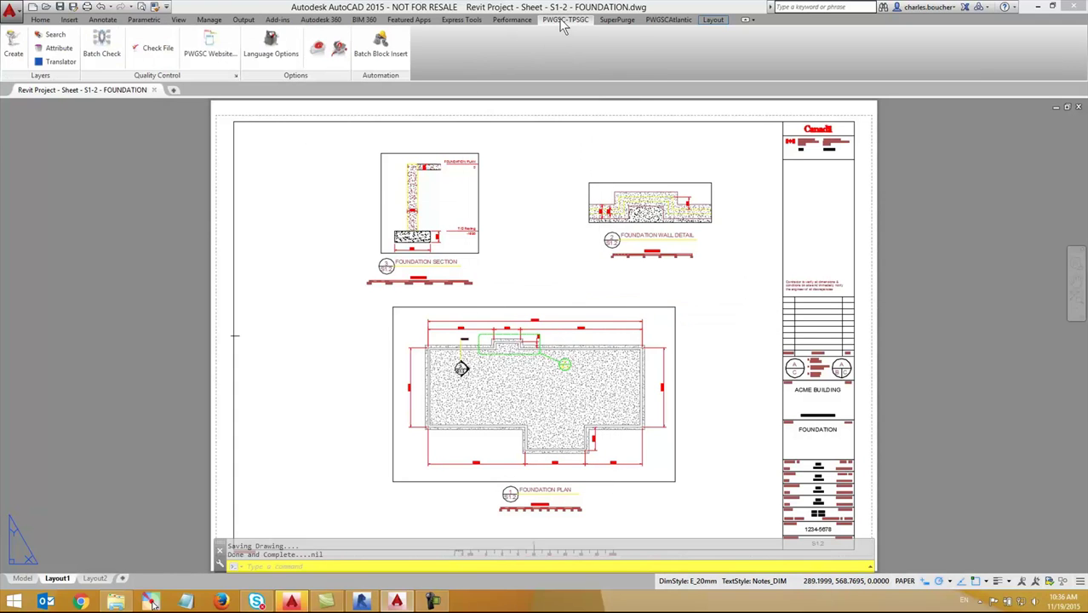
pyautogui.click(160, 51)
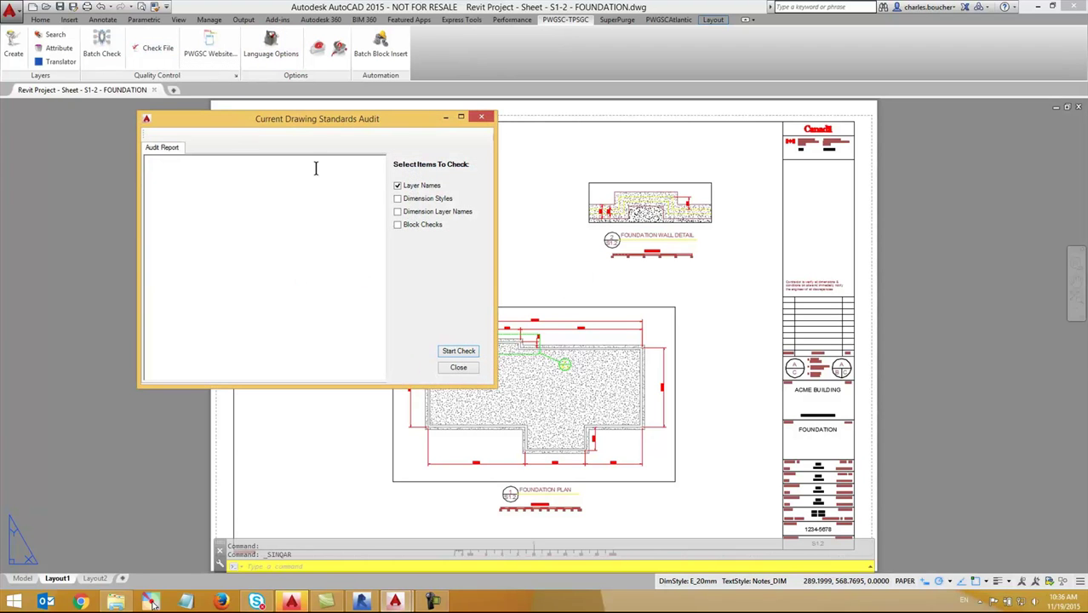
pyautogui.click(410, 199)
pyautogui.click(412, 211)
pyautogui.click(416, 224)
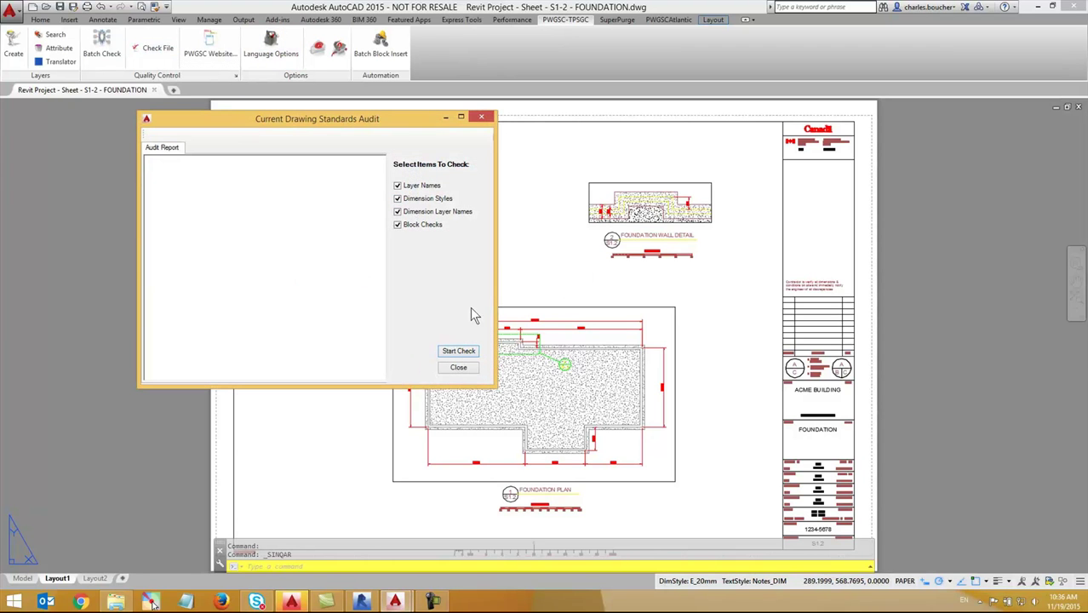
pyautogui.click(470, 355)
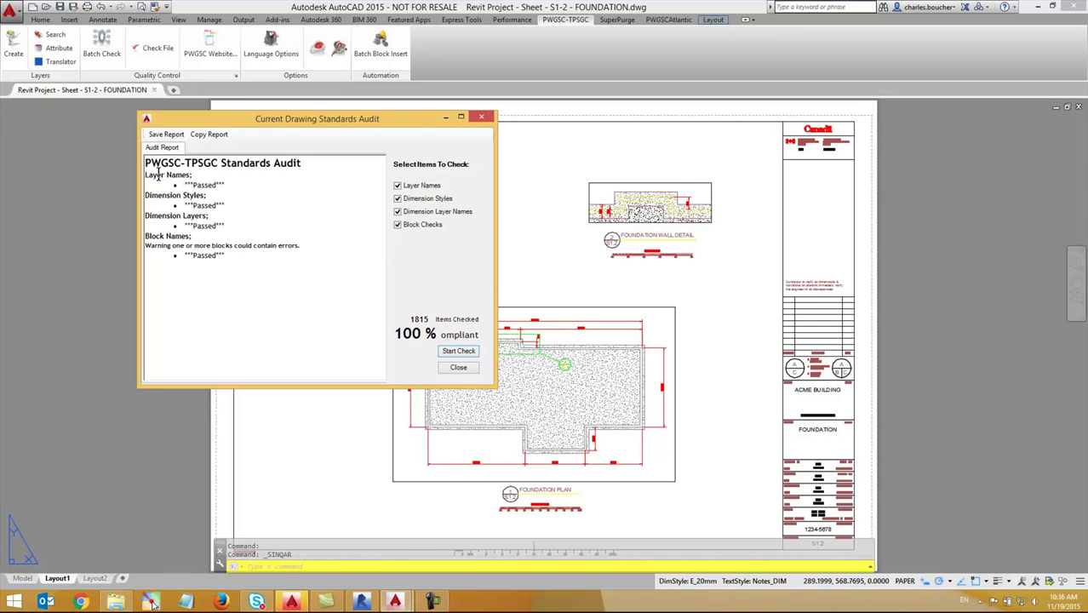
# Review all sections of the converted drawing's audit report and close the audit
pyautogui.moveTo(158, 175); pyautogui.dragTo(272, 271)
pyautogui.click(271, 271)
pyautogui.click(458, 367)
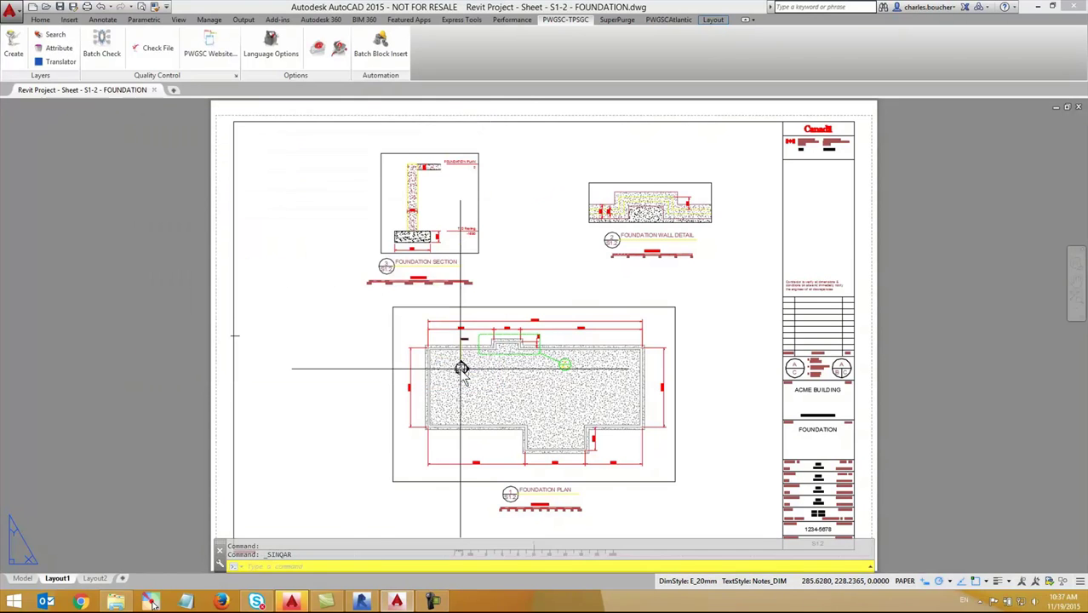